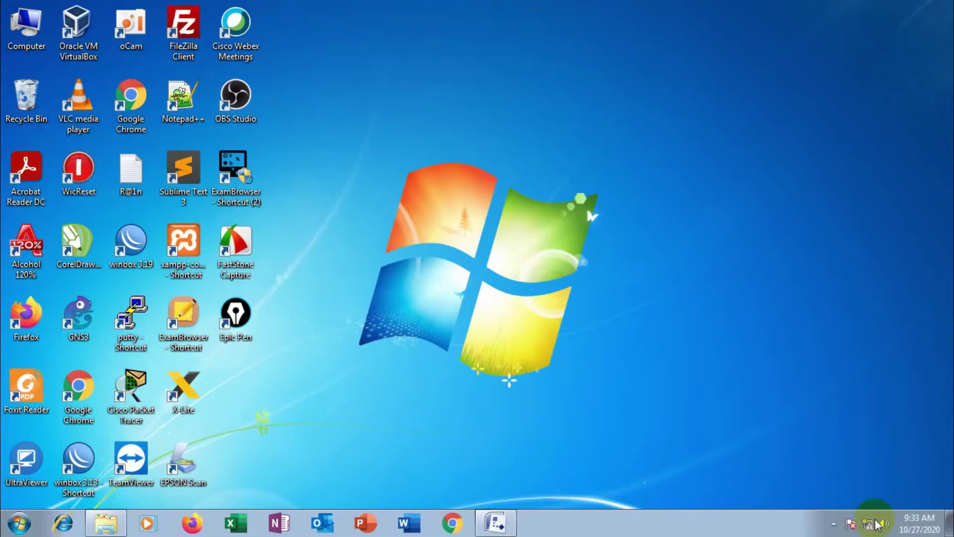
# Open the Network and Sharing Center from the system-tray network icon
pyautogui.click(874, 514)
# Open the Local Area Connection's IPv4 properties and choose to use a manual IP address
pyautogui.press('super+Up')
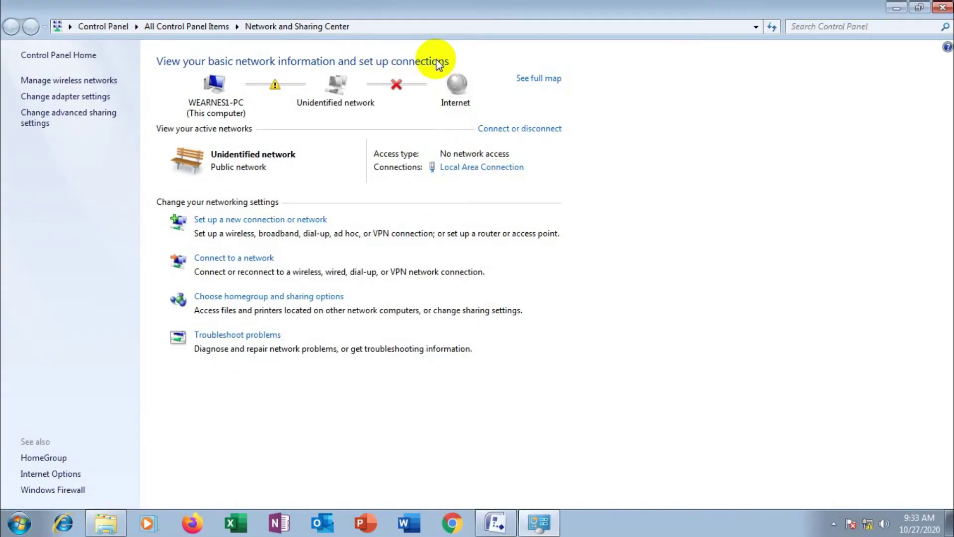
pyautogui.click(486, 171)
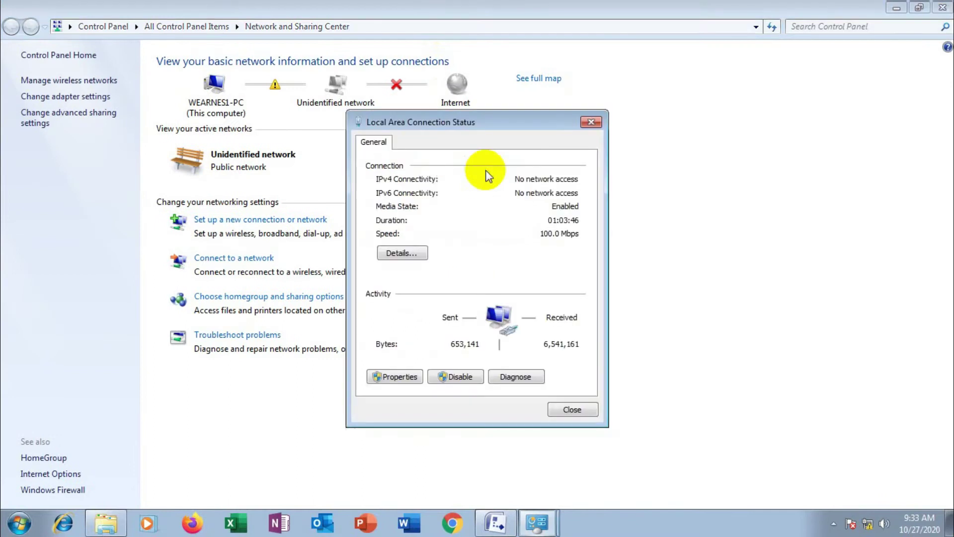
pyautogui.click(394, 378)
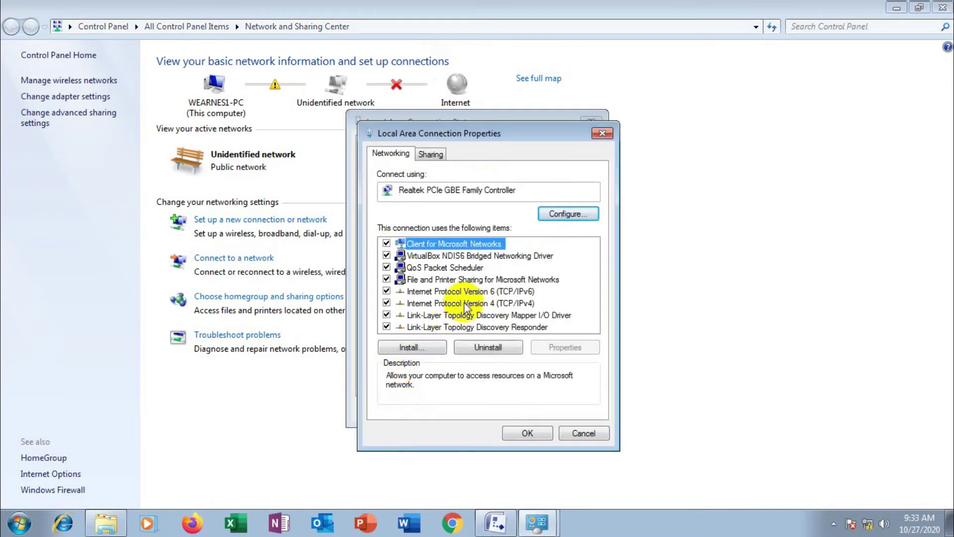
pyautogui.click(465, 304)
pyautogui.click(559, 347)
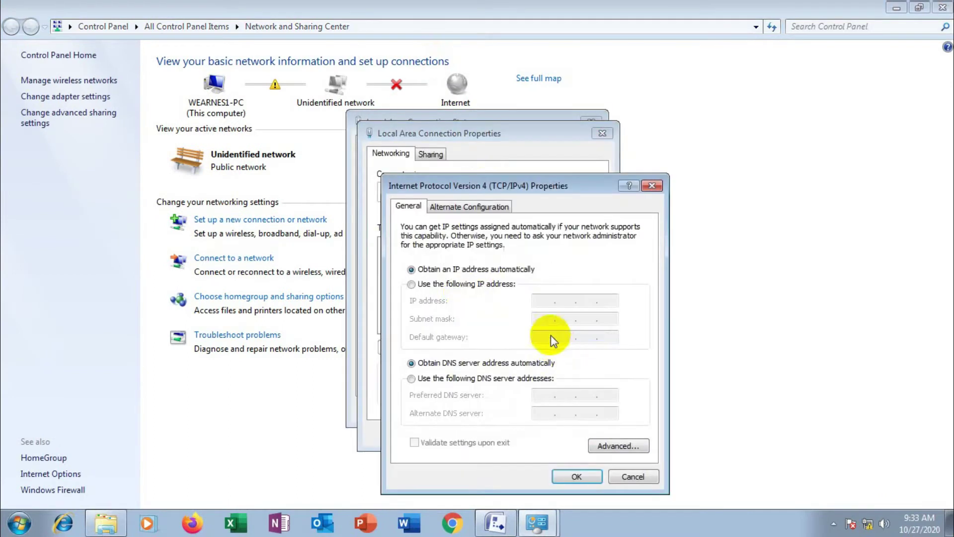
pyautogui.click(467, 285)
# Enter IP 192.168.1.3 with subnet mask 255.255.255.0, confirm, and close the connection windows
pyautogui.click(546, 301)
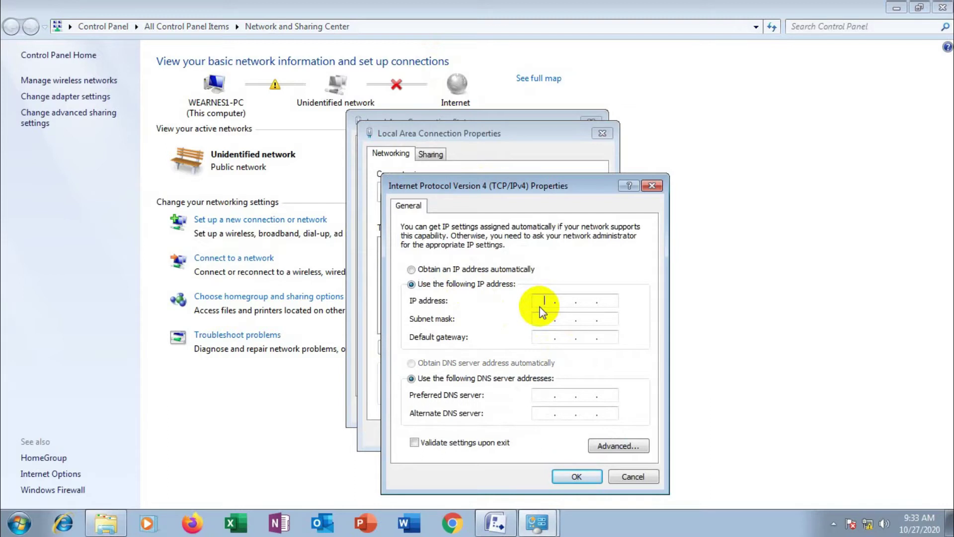
pyautogui.write('192 . 168 . 1 . 3')
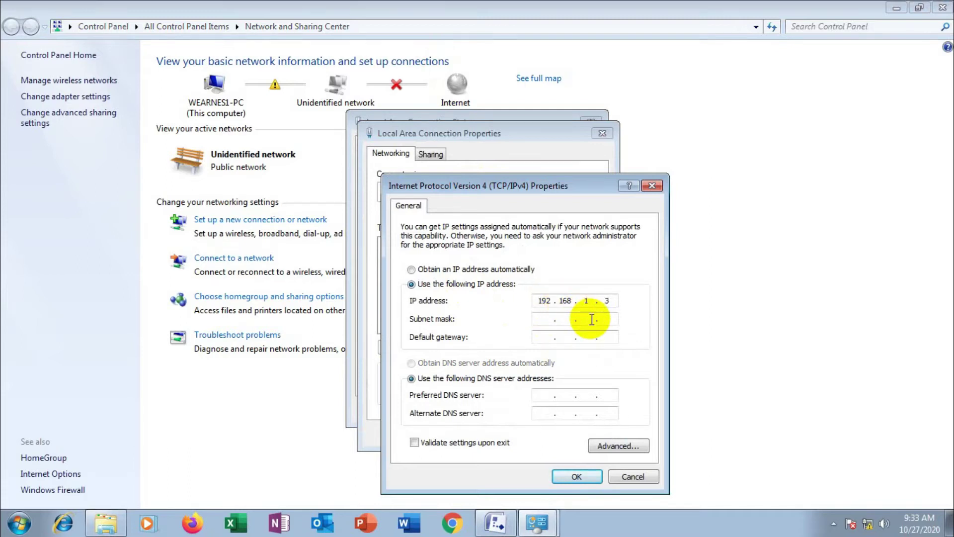
pyautogui.click(596, 324)
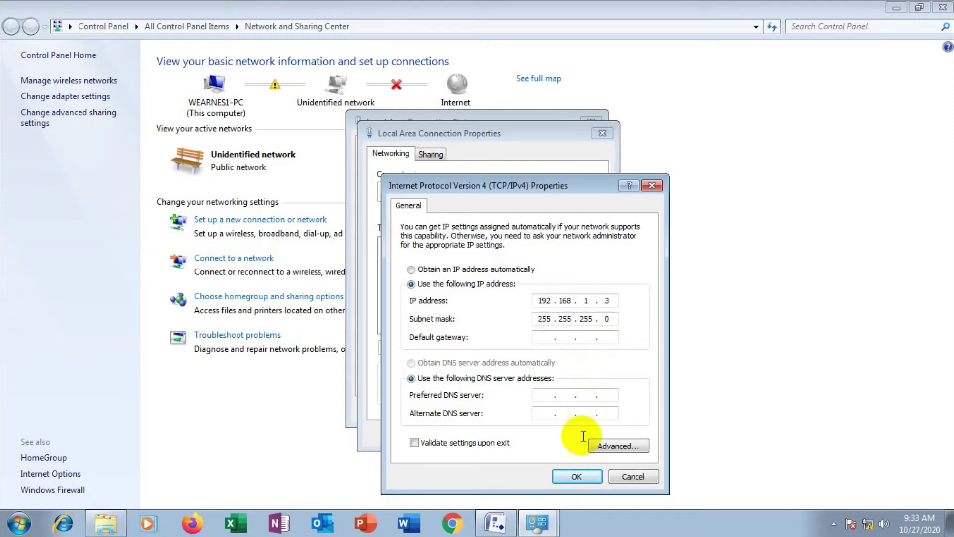
pyautogui.click(582, 477)
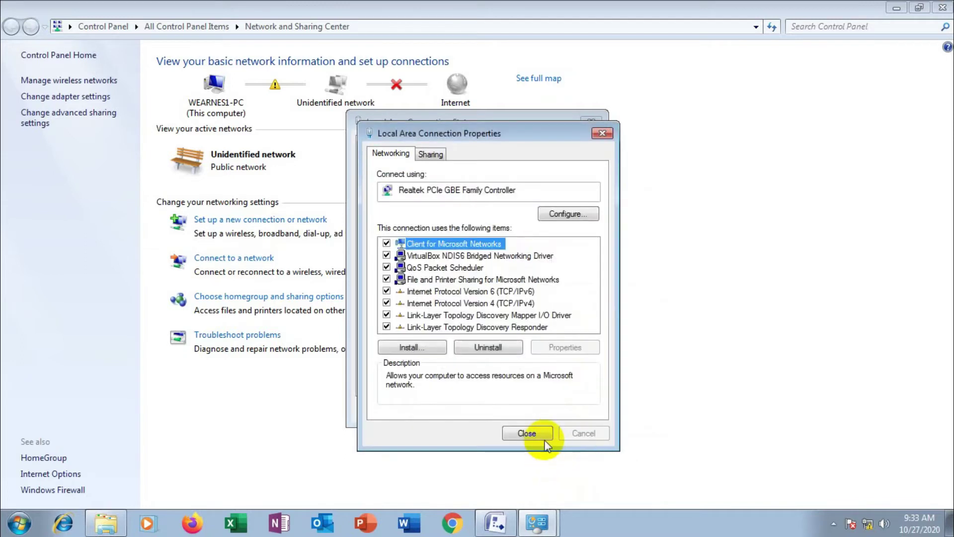
pyautogui.click(541, 428)
pyautogui.click(562, 412)
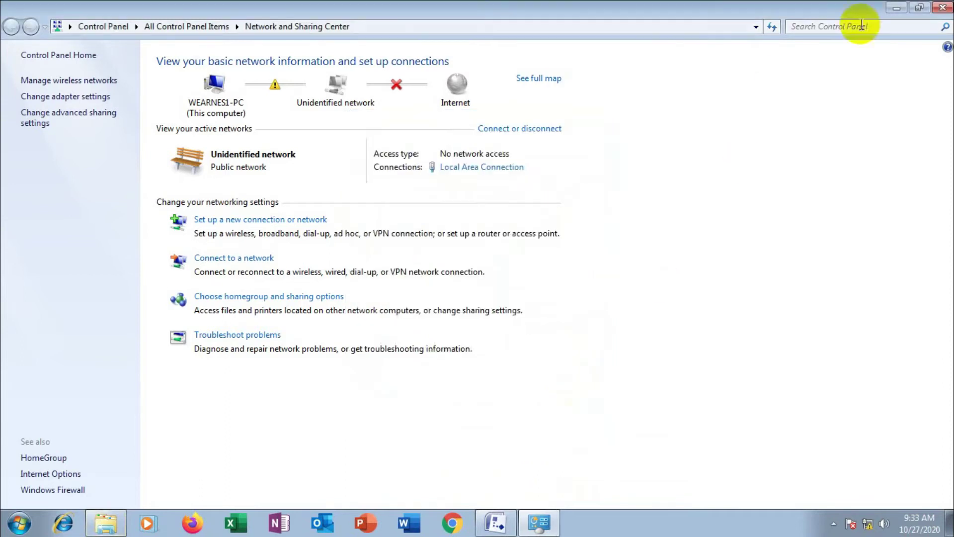
pyautogui.click(896, 8)
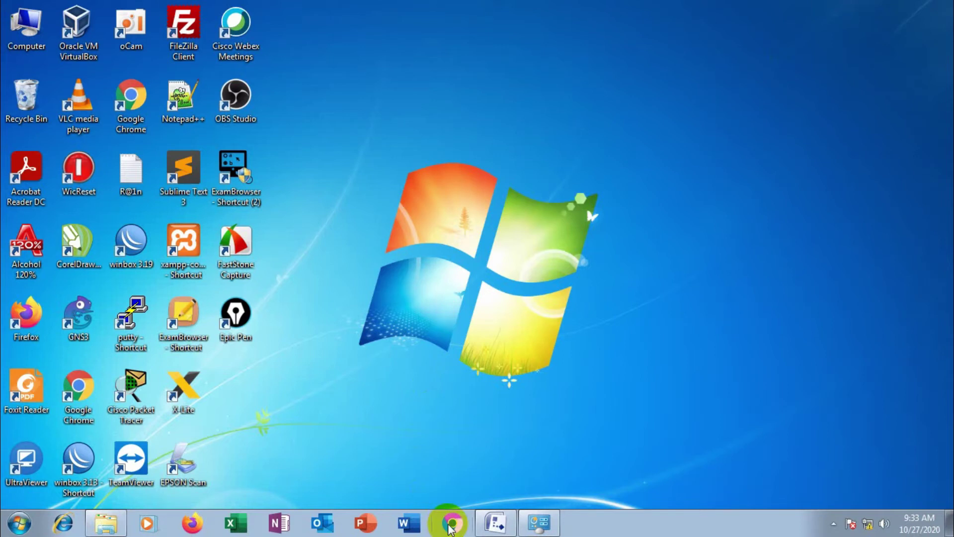
# Load the access point's management page at 192.168.1.254 in Chrome
pyautogui.click(450, 524)
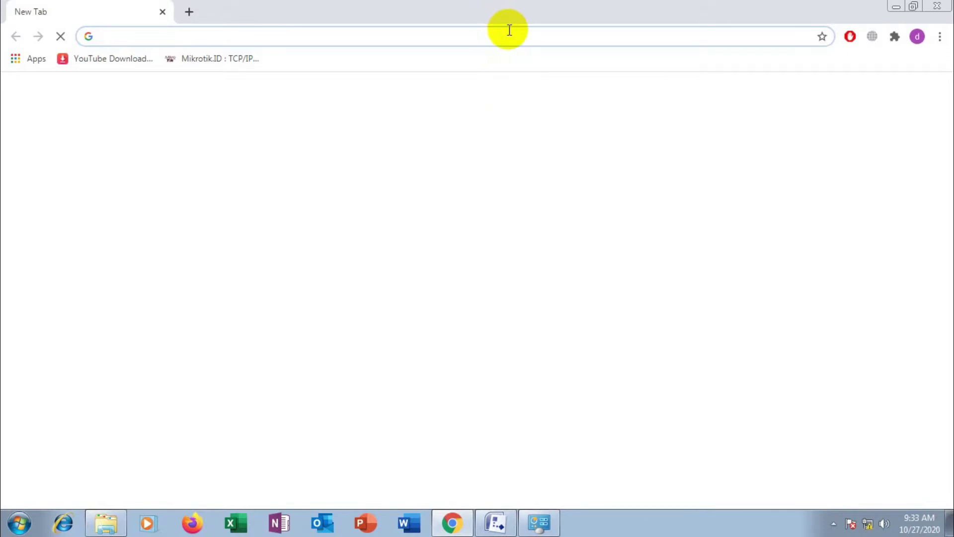
pyautogui.write('192.16')
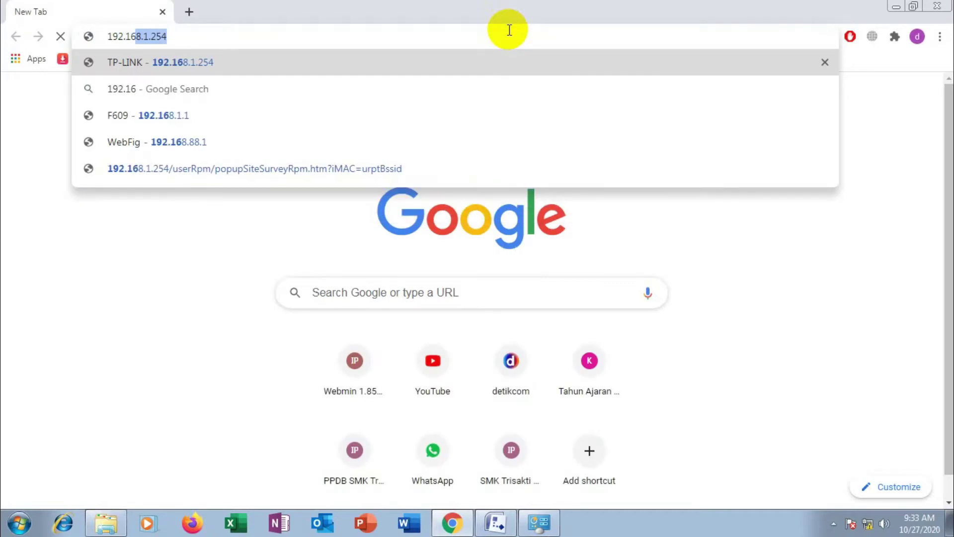
pyautogui.press('Return')
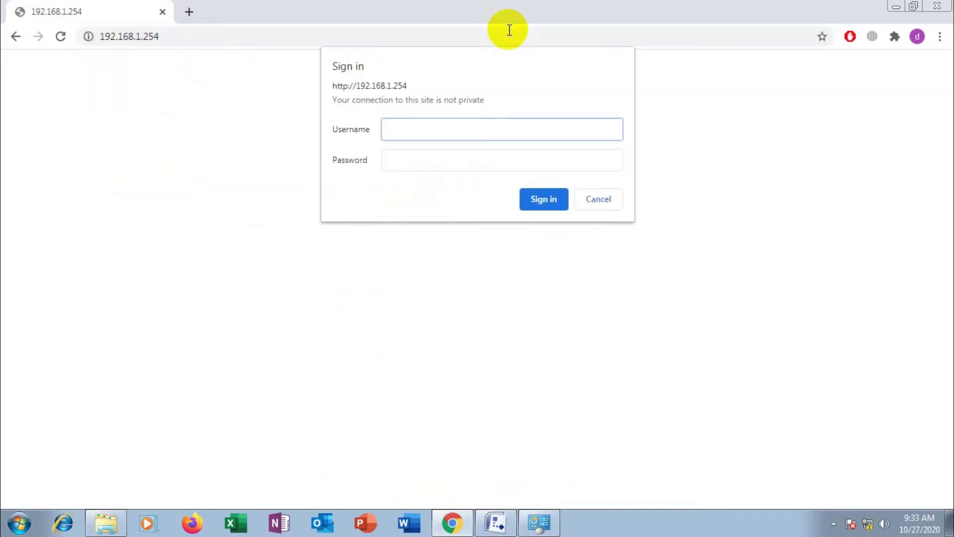
# Sign in with the administrator username and password, declining to save the password
pyautogui.press('Tab')
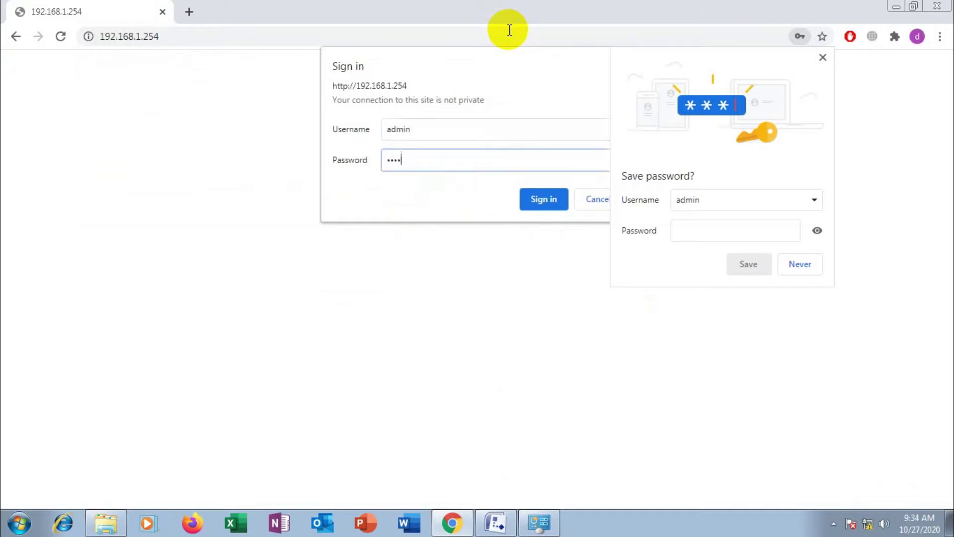
pyautogui.click(822, 58)
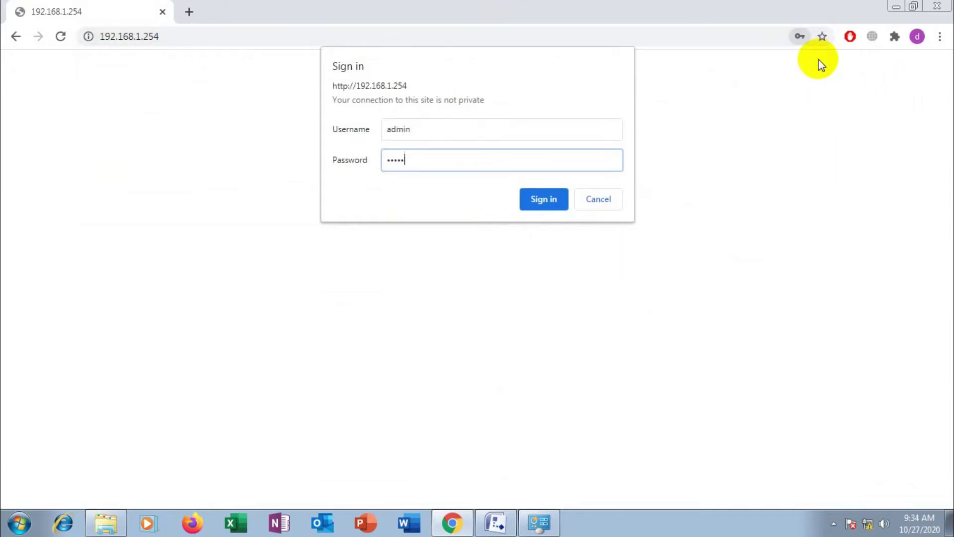
pyautogui.click(458, 132)
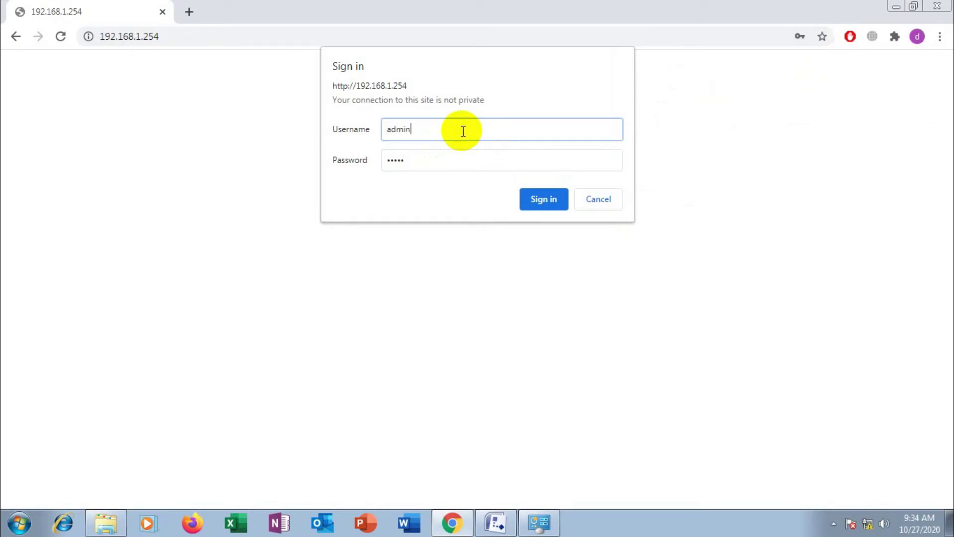
pyautogui.click(454, 164)
pyautogui.click(530, 198)
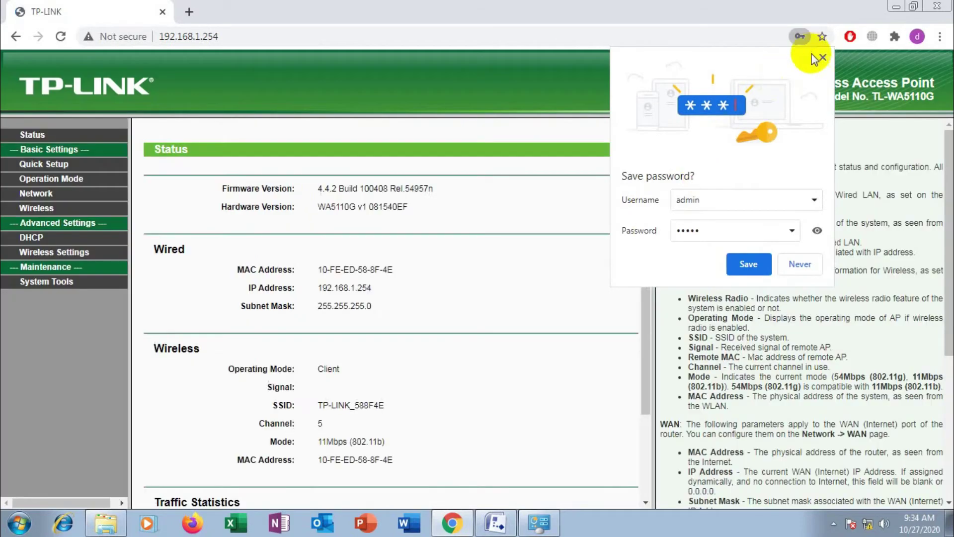
pyautogui.click(799, 36)
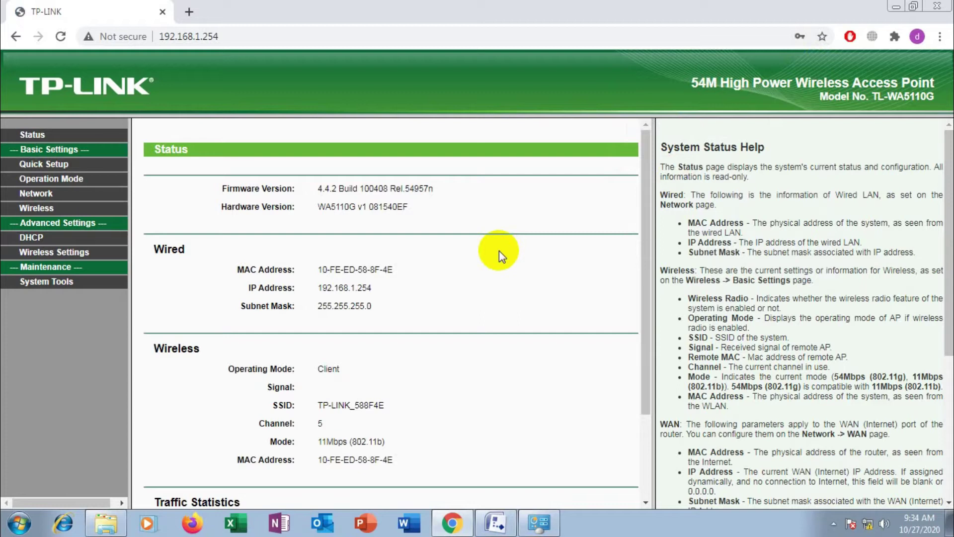
# Go to Wireless > Wireless Mode and keep Client mode with WDS enabled
pyautogui.scroll(-2, 497, 250)
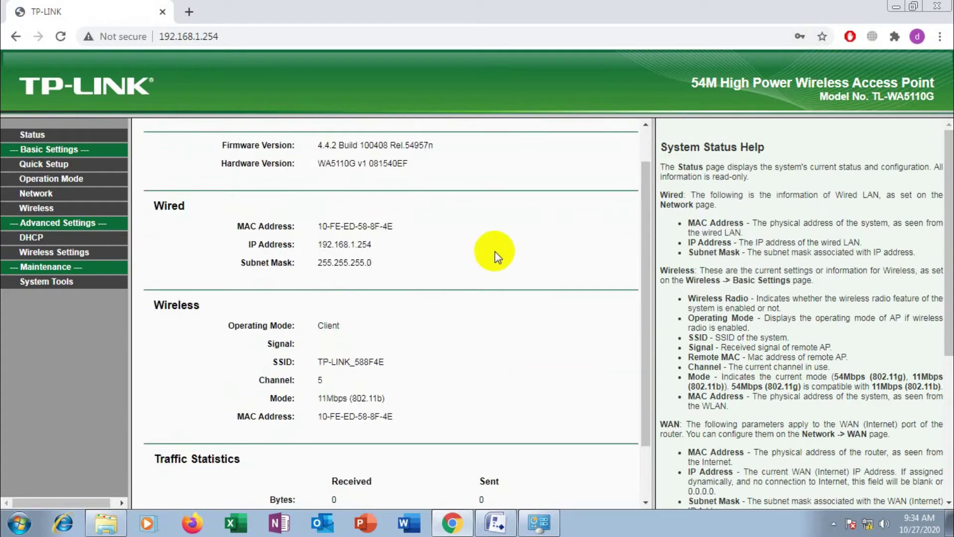
pyautogui.click(43, 210)
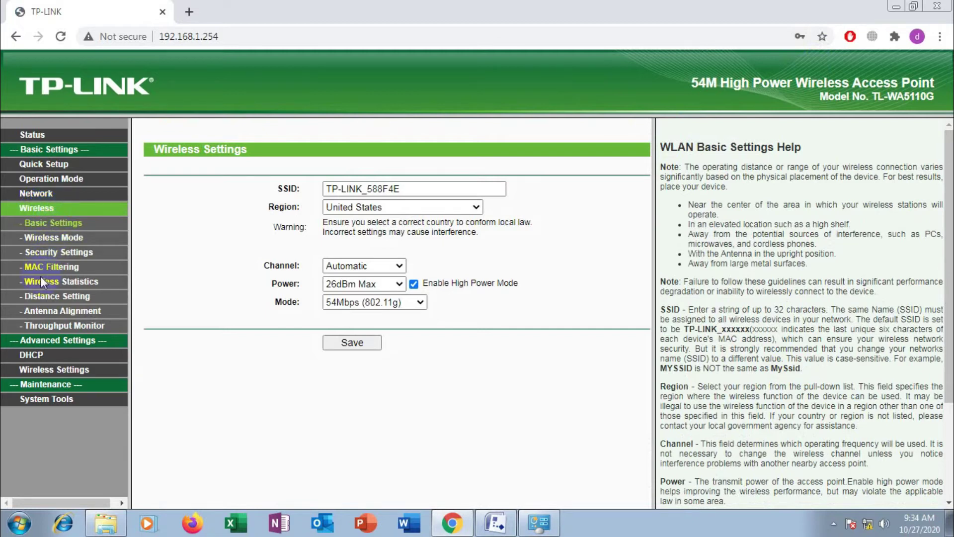
pyautogui.click(55, 238)
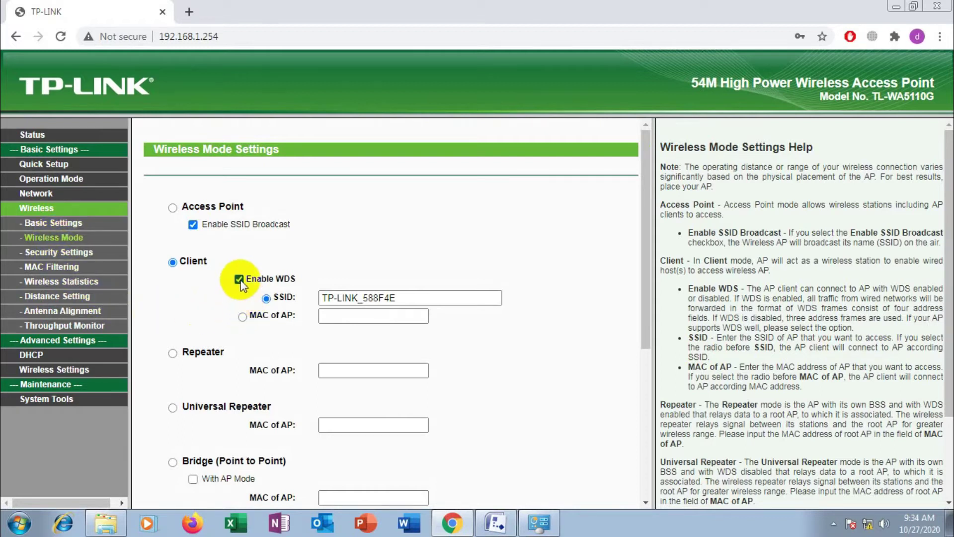
pyautogui.click(172, 262)
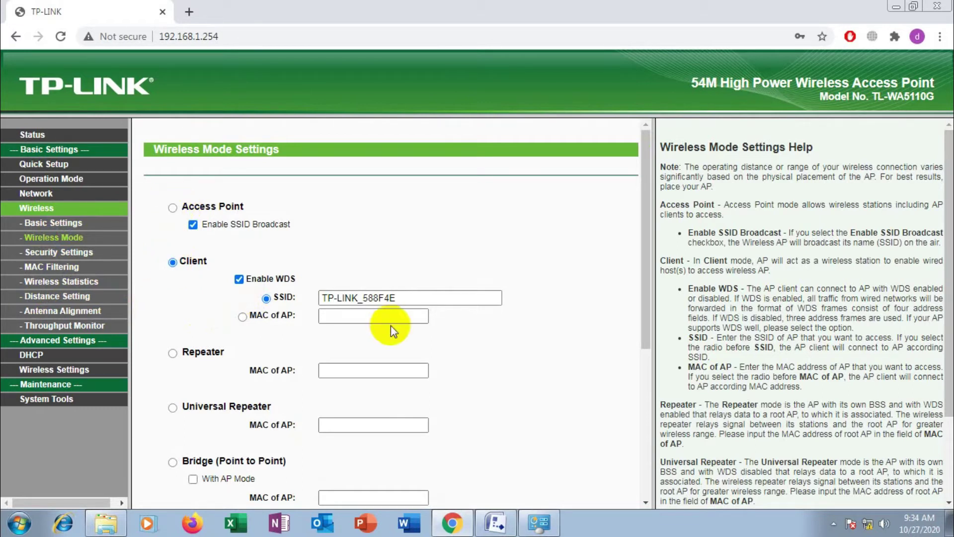
# Select and delete the existing SSID value TP-LINK_588F4E
pyautogui.click(397, 298)
pyautogui.moveTo(397, 298); pyautogui.dragTo(309, 298)
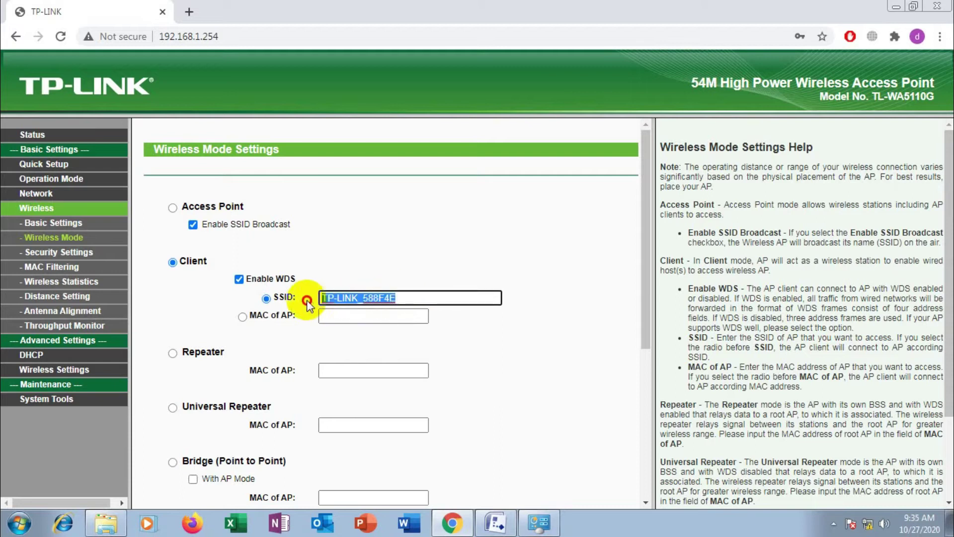
pyautogui.click(407, 321)
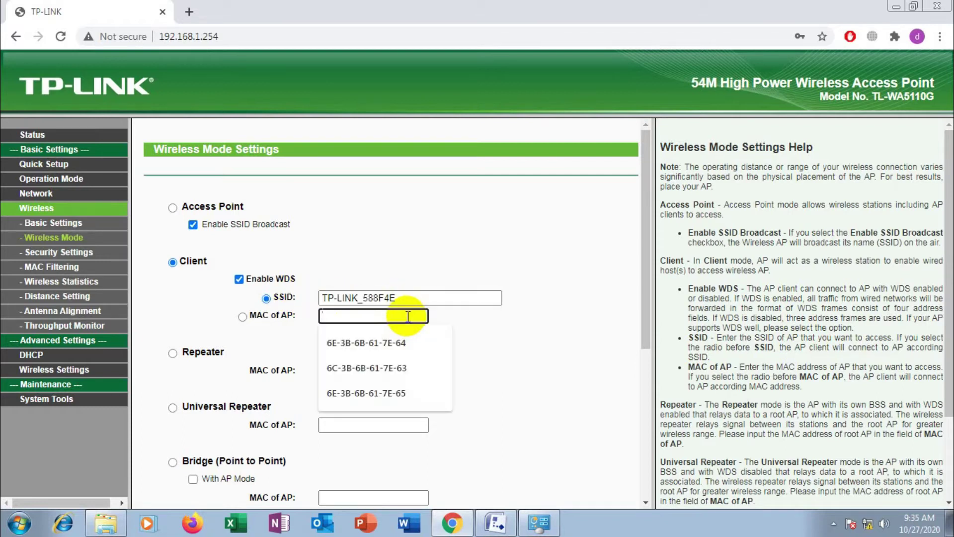
pyautogui.click(538, 311)
pyautogui.click(404, 299)
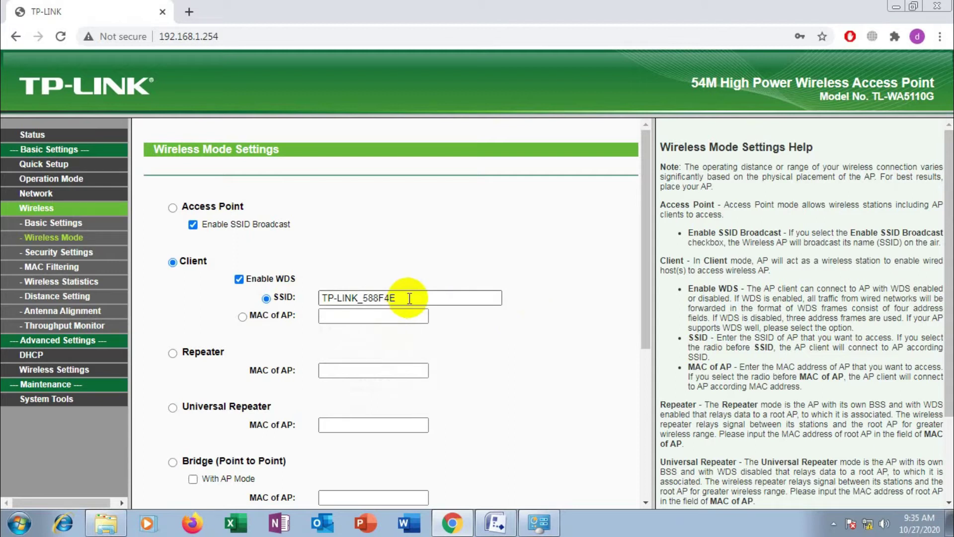
pyautogui.moveTo(405, 298); pyautogui.dragTo(257, 290)
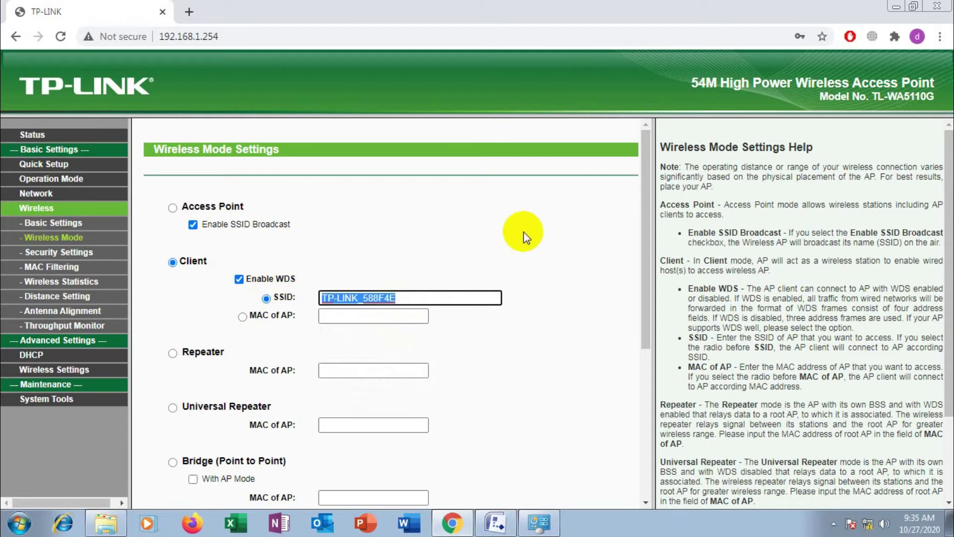
pyautogui.press('BackSpace')
# Survey nearby networks, connect to Ruang Kelas TKJ, and save the Client-mode settings
pyautogui.scroll(-5, 523, 238)
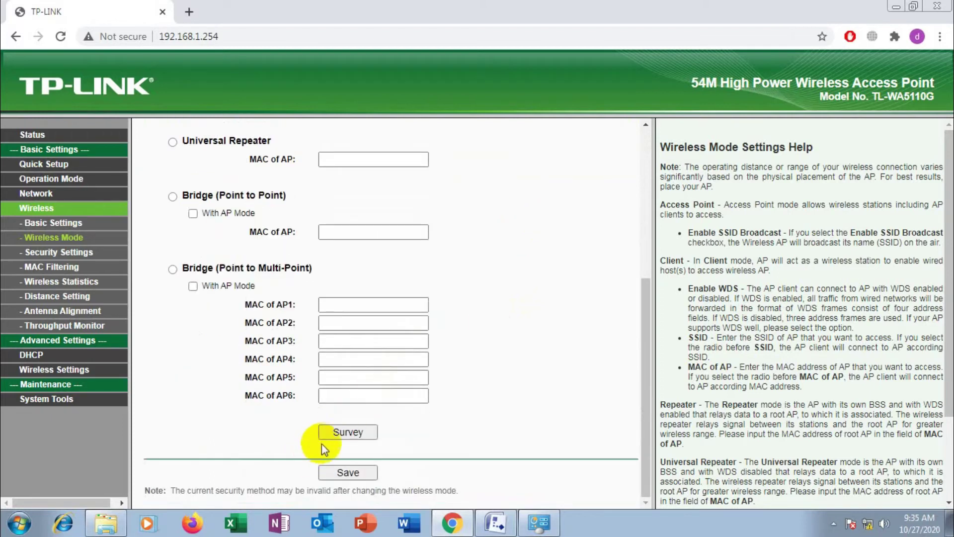
pyautogui.click(333, 436)
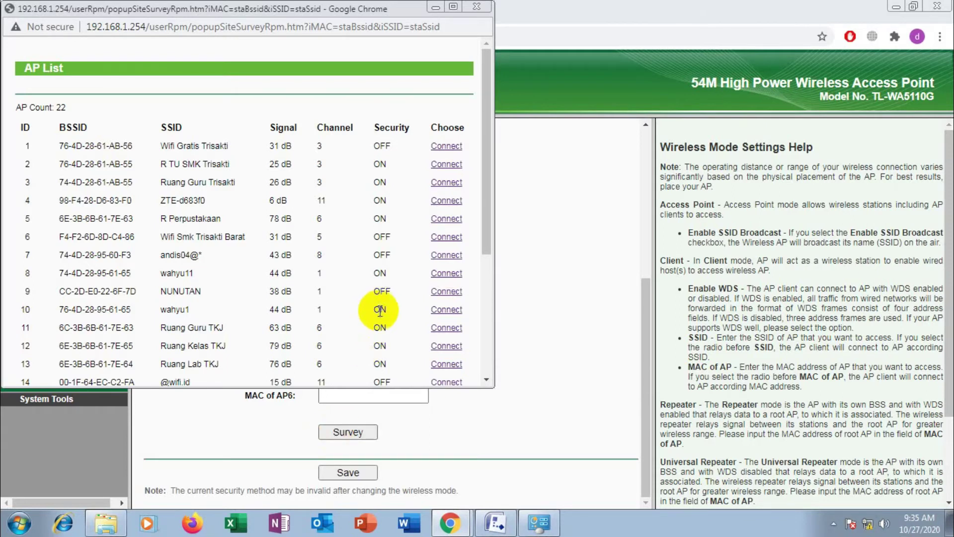
pyautogui.click(447, 347)
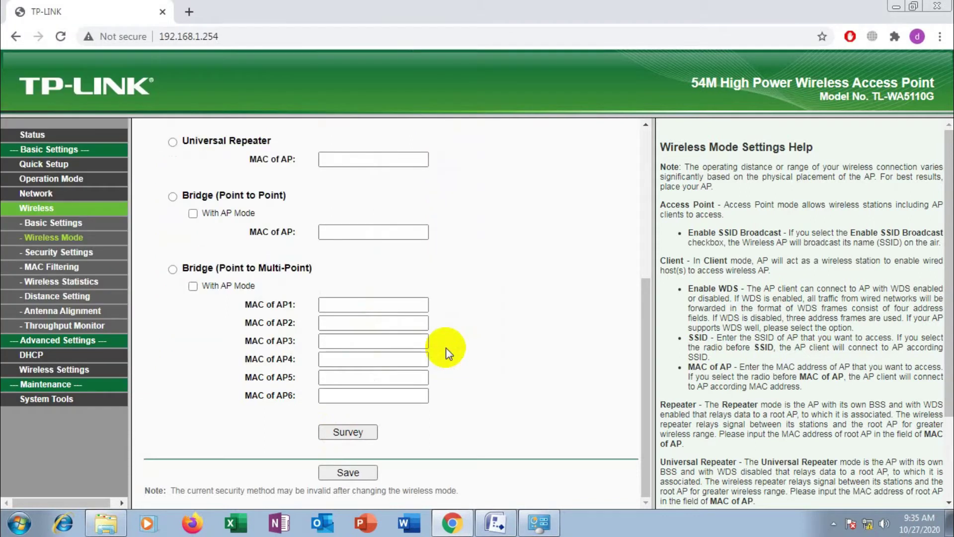
pyautogui.scroll(4, 445, 347)
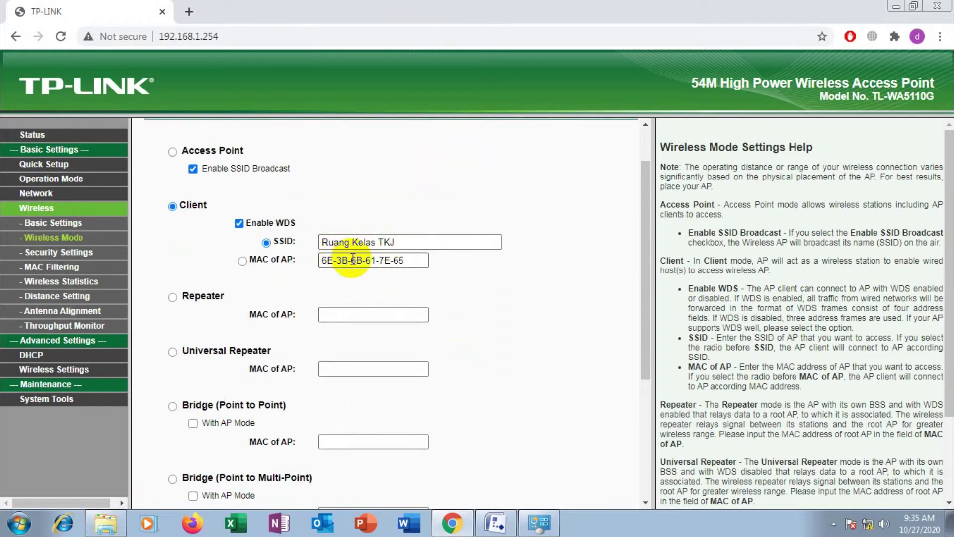
pyautogui.scroll(-4, 353, 258)
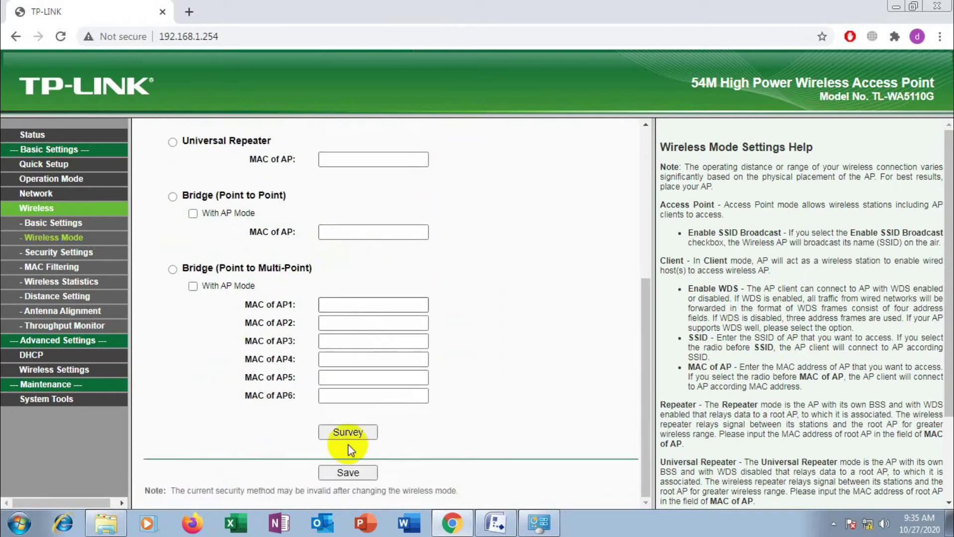
pyautogui.click(348, 472)
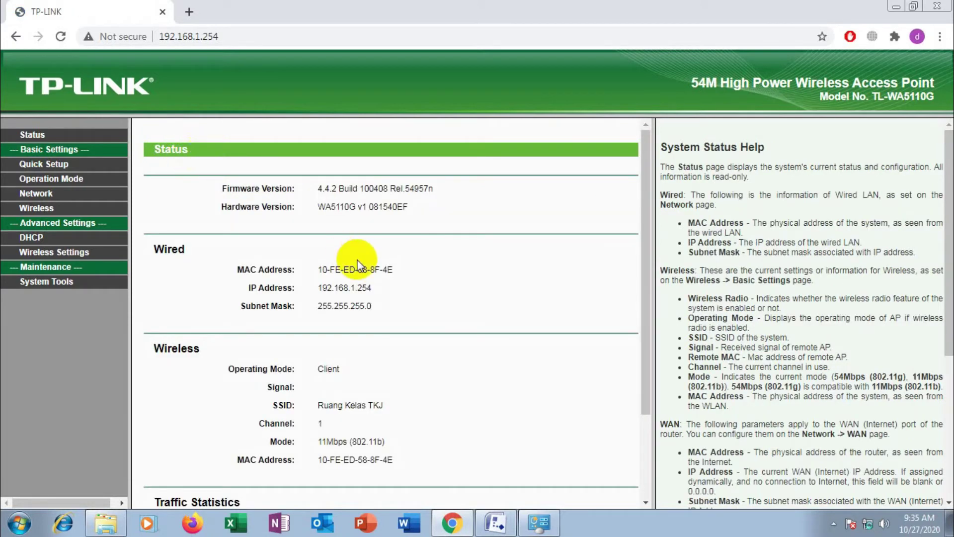
# Check the Status page shows Client mode connected to Ruang Kelas TKJ
pyautogui.scroll(-2, 356, 260)
pyautogui.scroll(2, 355, 260)
pyautogui.scroll(-2, 356, 260)
pyautogui.scroll(2, 355, 260)
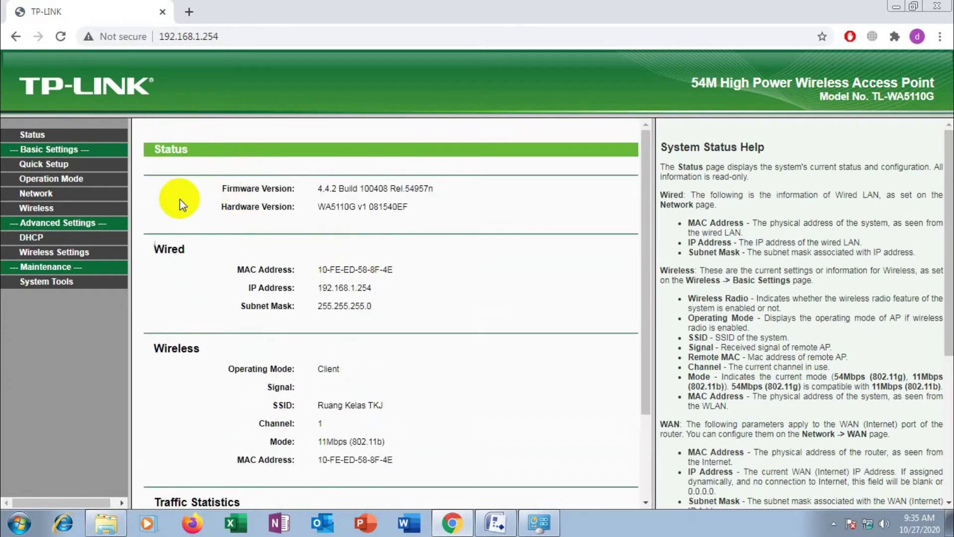
pyautogui.scroll(-1, 207, 243)
pyautogui.scroll(-1, 207, 242)
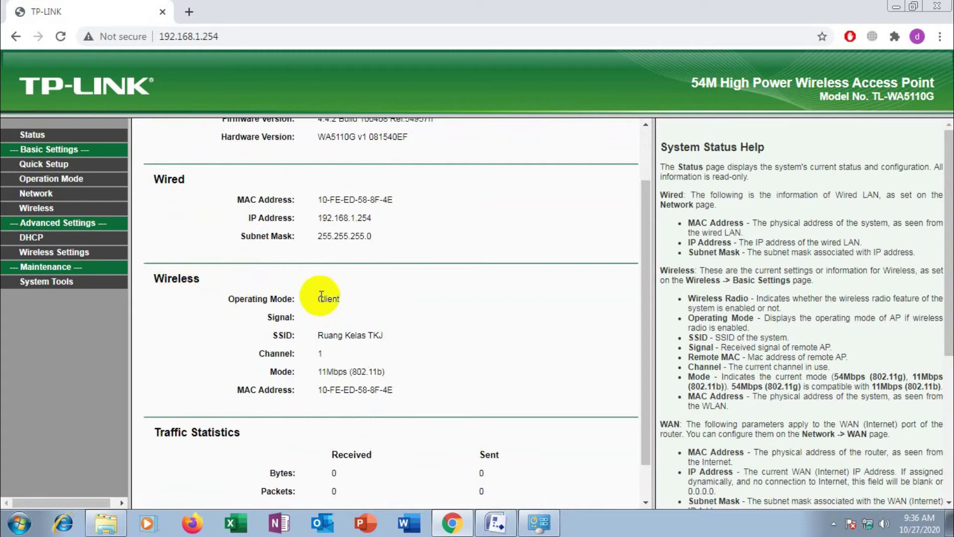
pyautogui.doubleClick(334, 338)
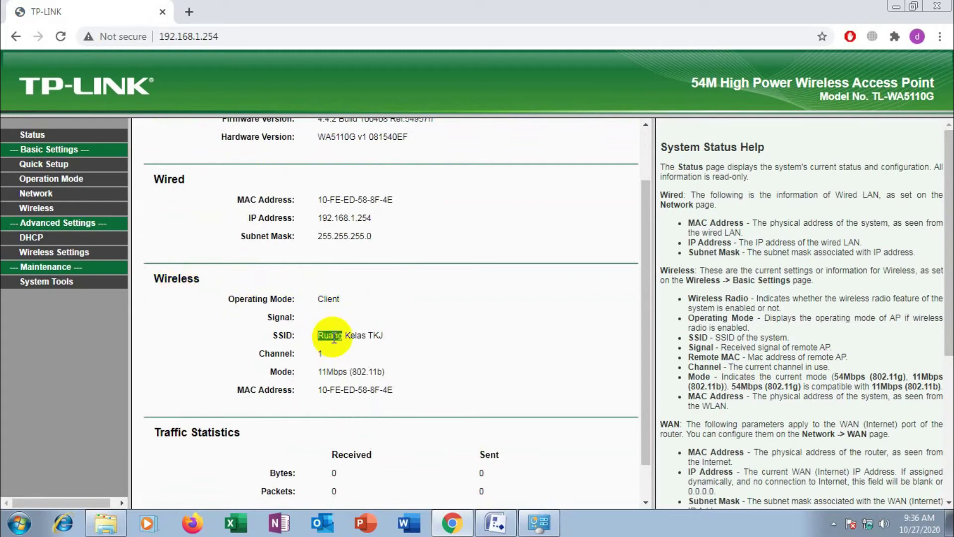
pyautogui.click(344, 354)
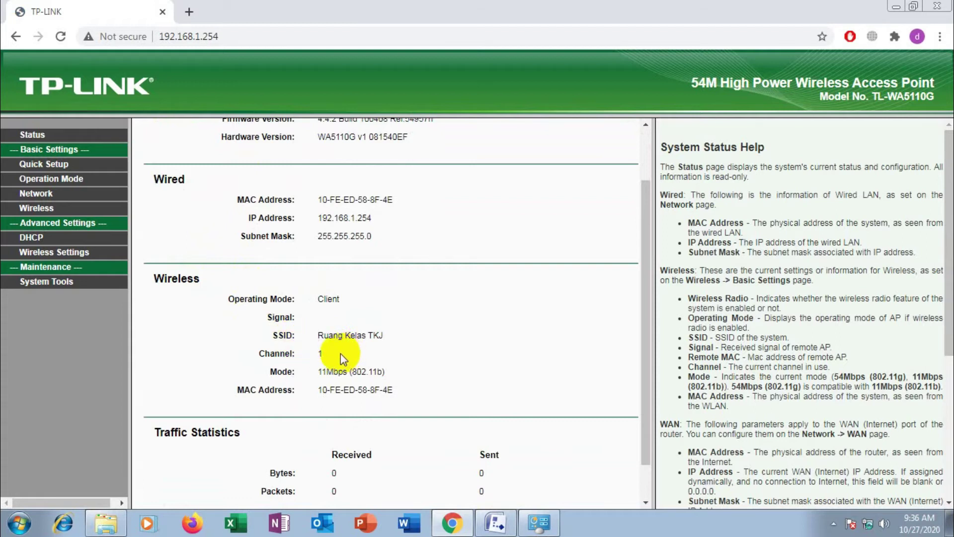
pyautogui.scroll(-1, 341, 353)
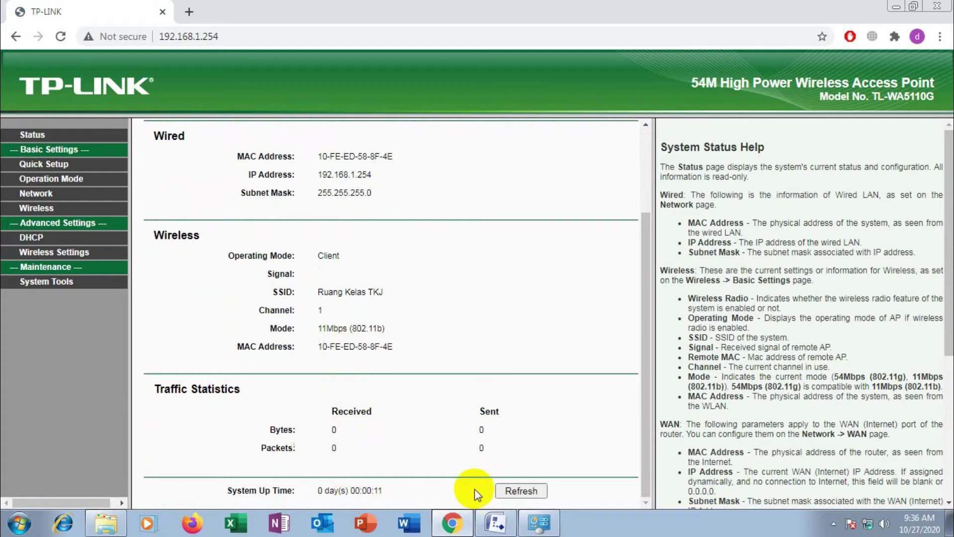
# Refresh the status and go to Wireless Basic Settings
pyautogui.click(517, 490)
pyautogui.scroll(-3, 461, 413)
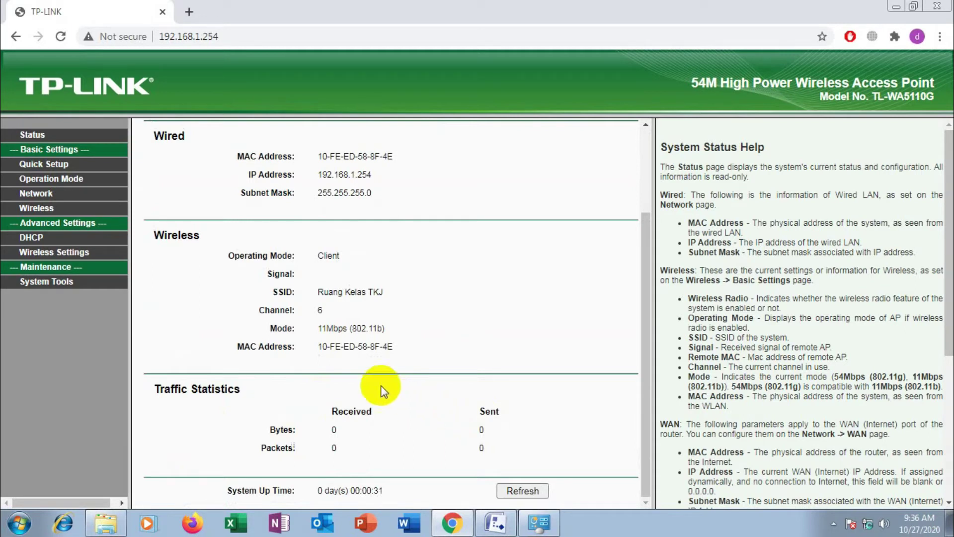
pyautogui.click(60, 232)
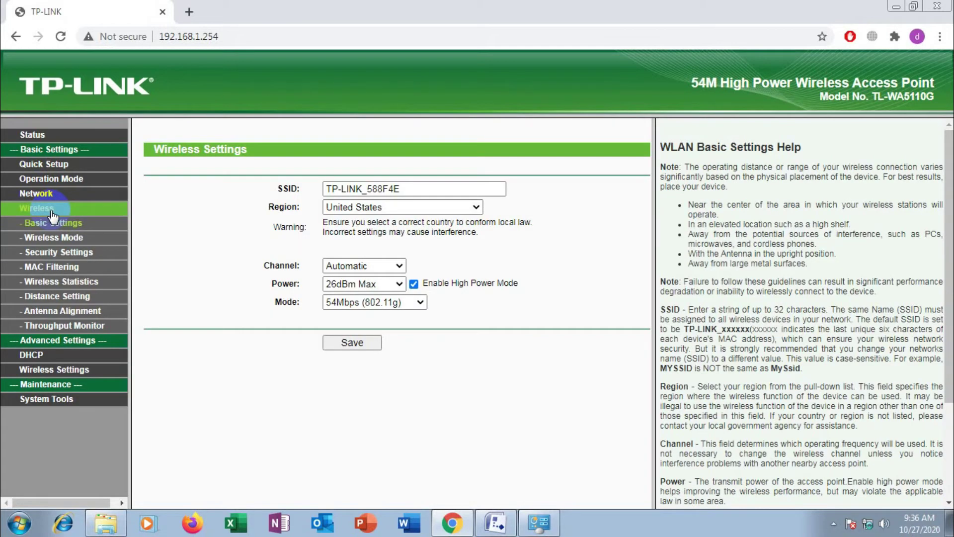
# Set WPA-PSK/WPA2-PSK security with the network passphrase from the Visio diagram and save it
pyautogui.click(51, 252)
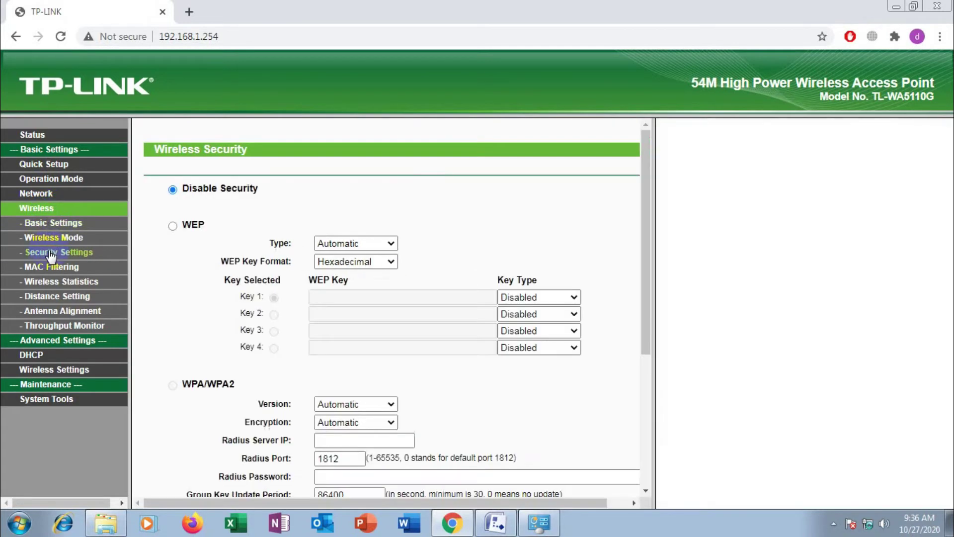
pyautogui.scroll(-4, 183, 342)
pyautogui.click(172, 311)
pyautogui.click(360, 368)
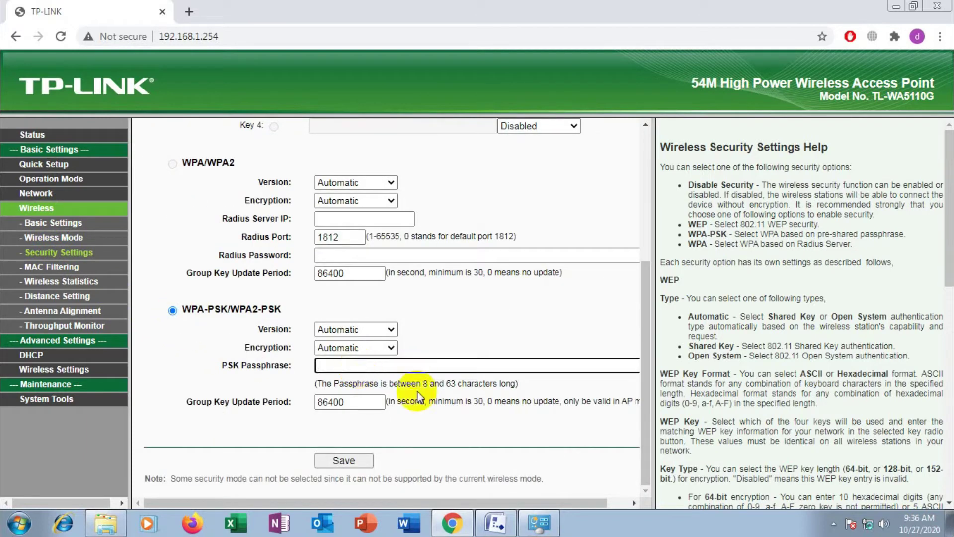
pyautogui.click(496, 523)
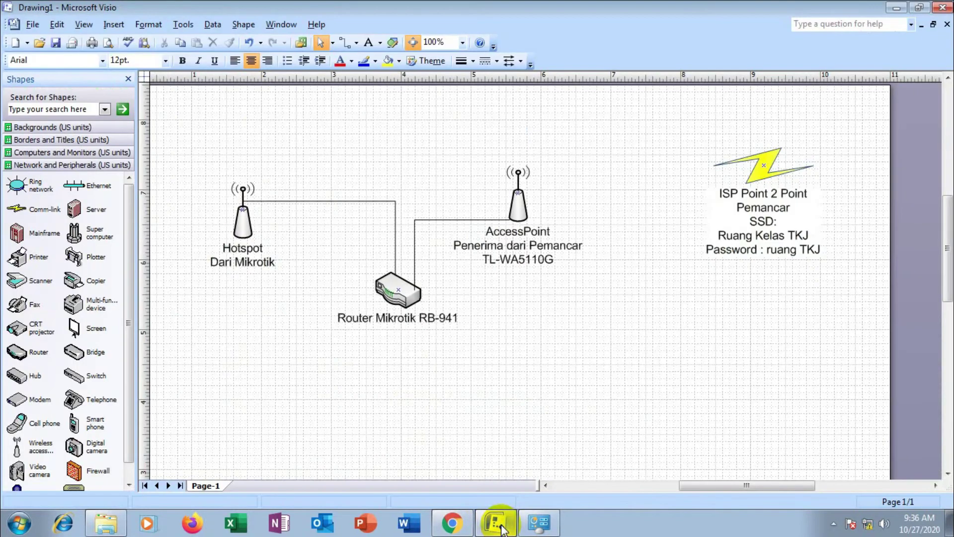
pyautogui.click(499, 525)
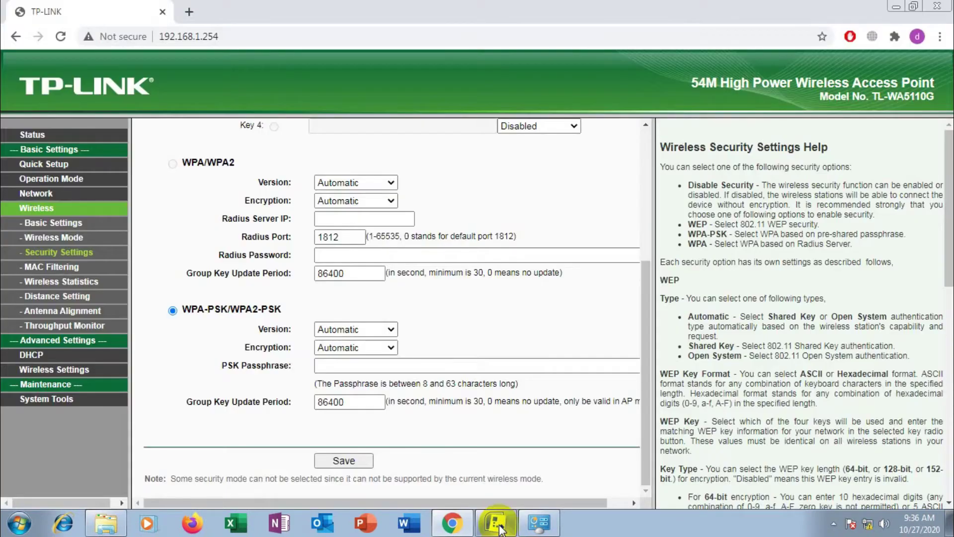
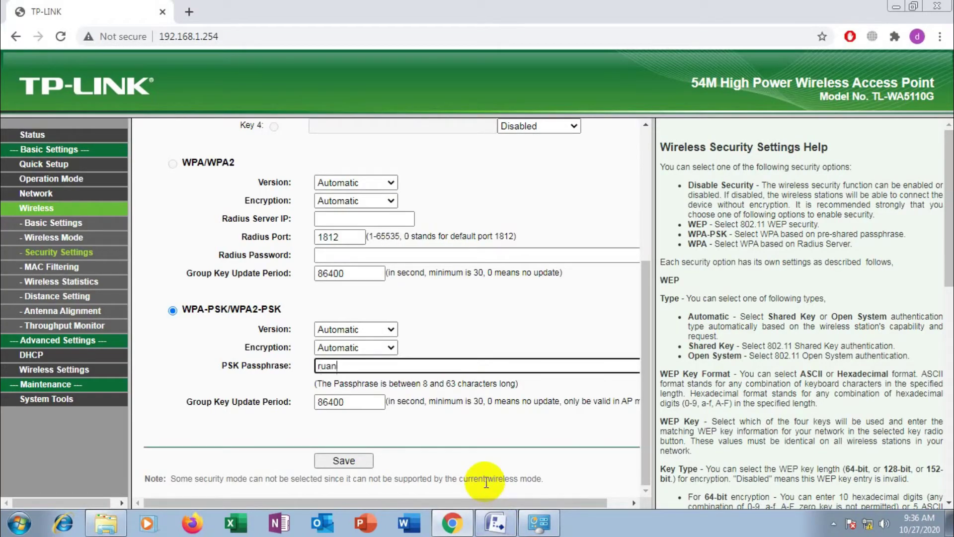
pyautogui.click(362, 465)
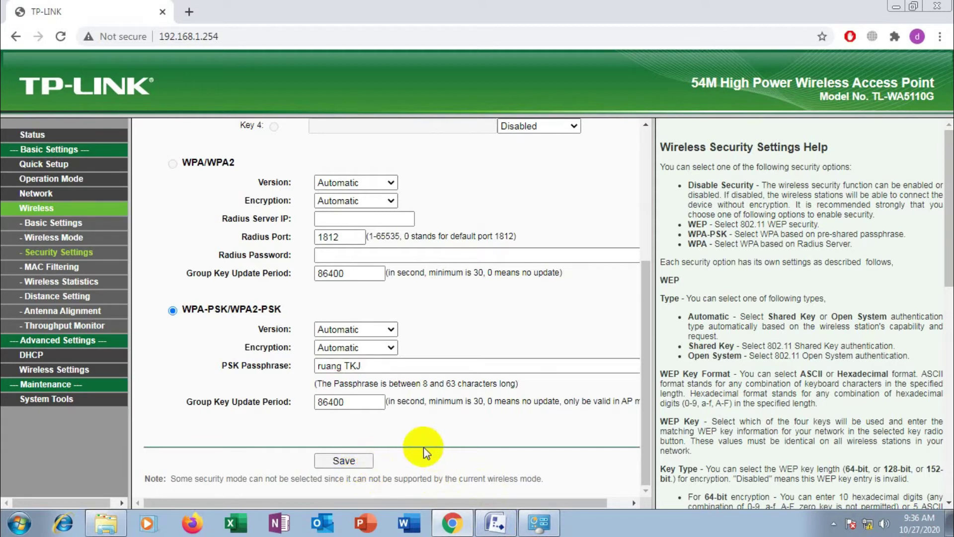
pyautogui.click(358, 466)
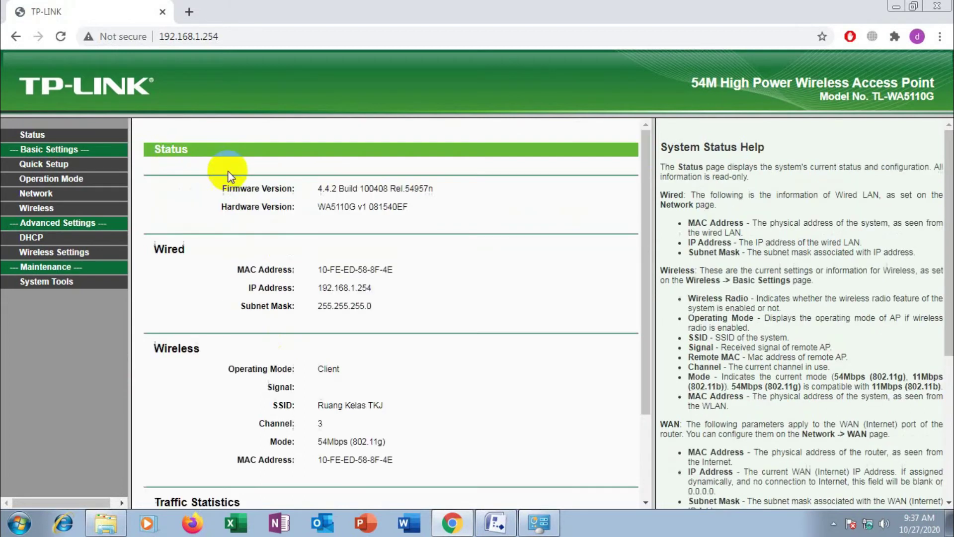
# Review the restarted Status page: Client mode on Ruang Kelas TKJ, channel 3, 54Mbps
pyautogui.scroll(-2, 288, 251)
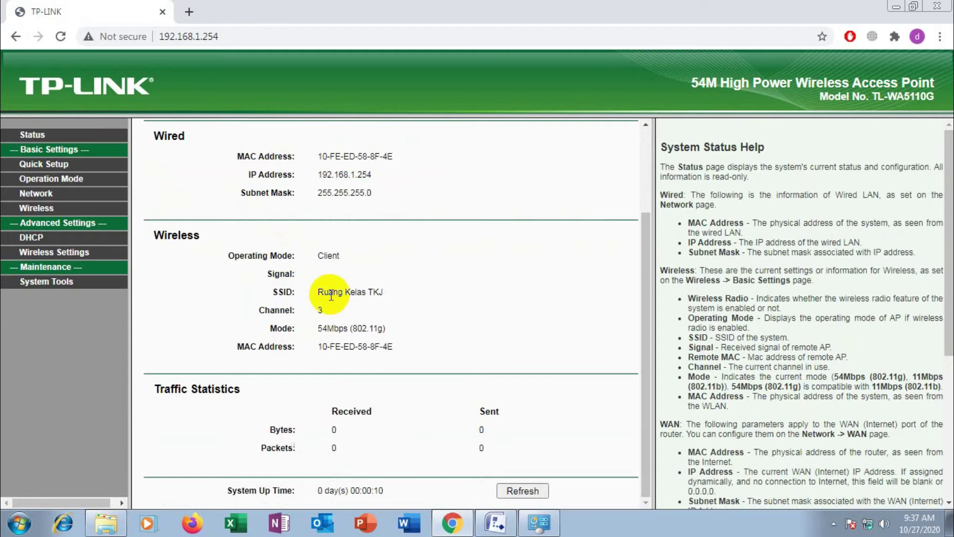
pyautogui.scroll(1, 330, 297)
pyautogui.scroll(-1, 328, 297)
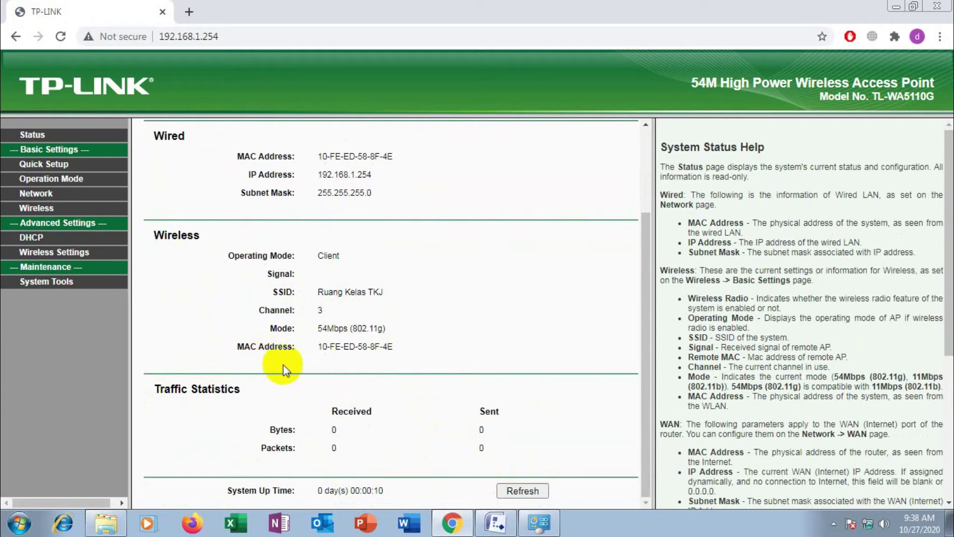
pyautogui.click(104, 197)
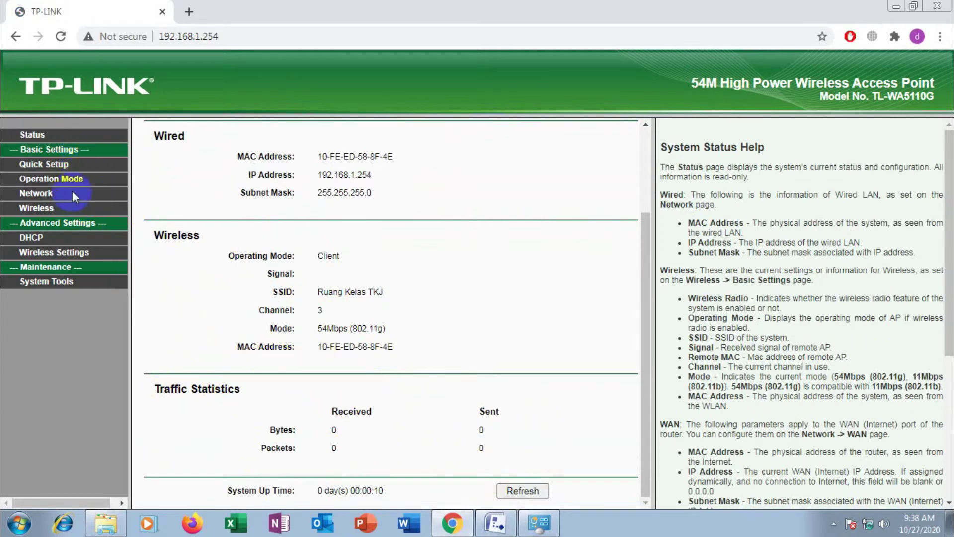
# Switch the Operation Mode to AP Client Router and save it
pyautogui.click(37, 180)
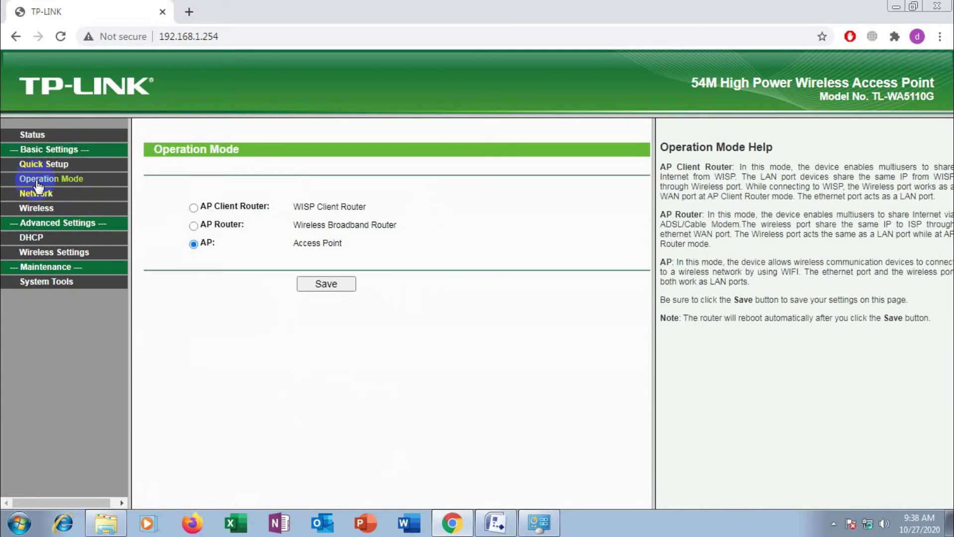
pyautogui.click(194, 208)
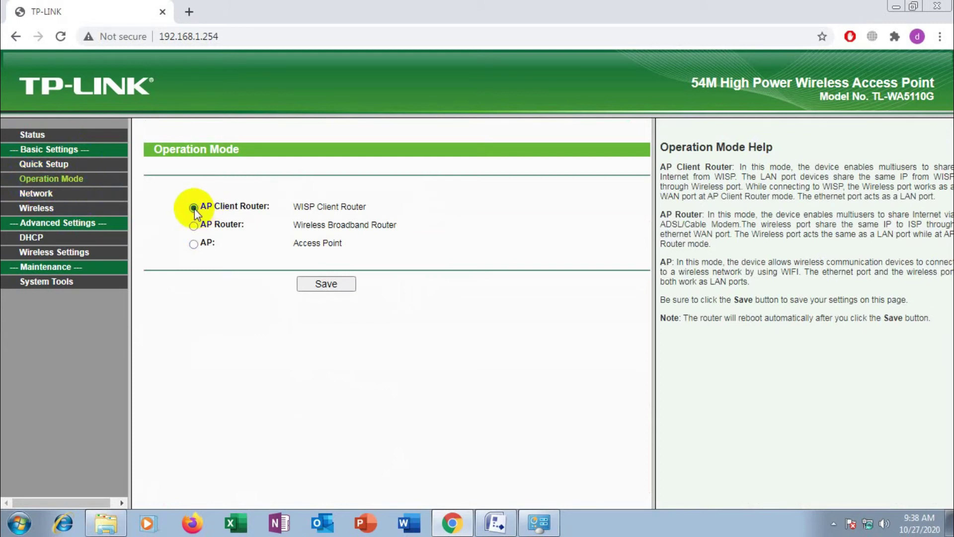
pyautogui.click(328, 284)
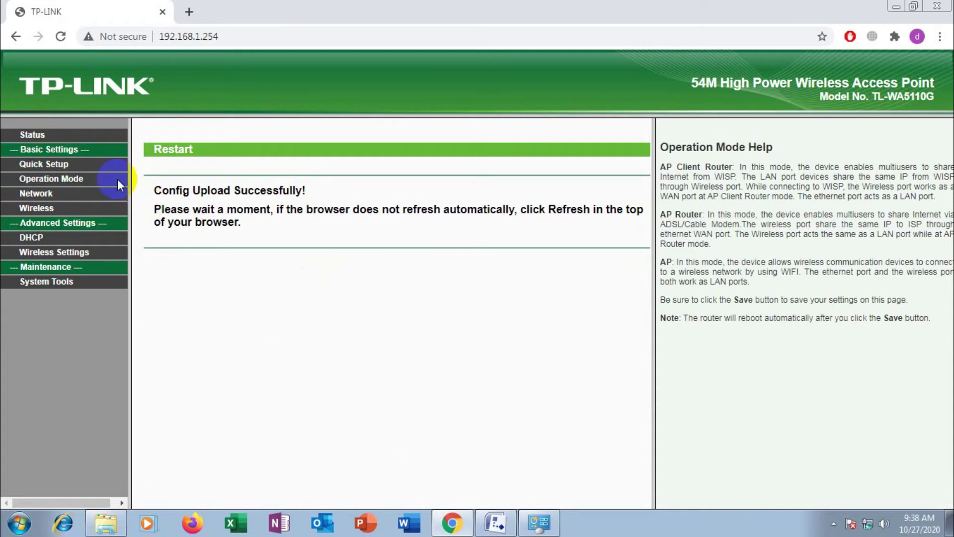
# Reload and refresh Status until the WAN section shows Dynamic IP, still 0.0.0.0
pyautogui.click(58, 39)
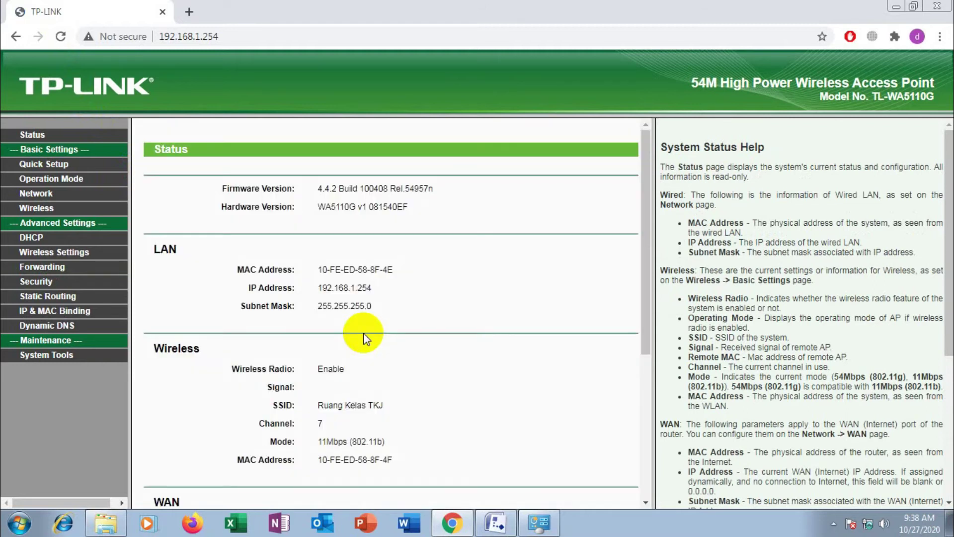
pyautogui.scroll(-5, 363, 334)
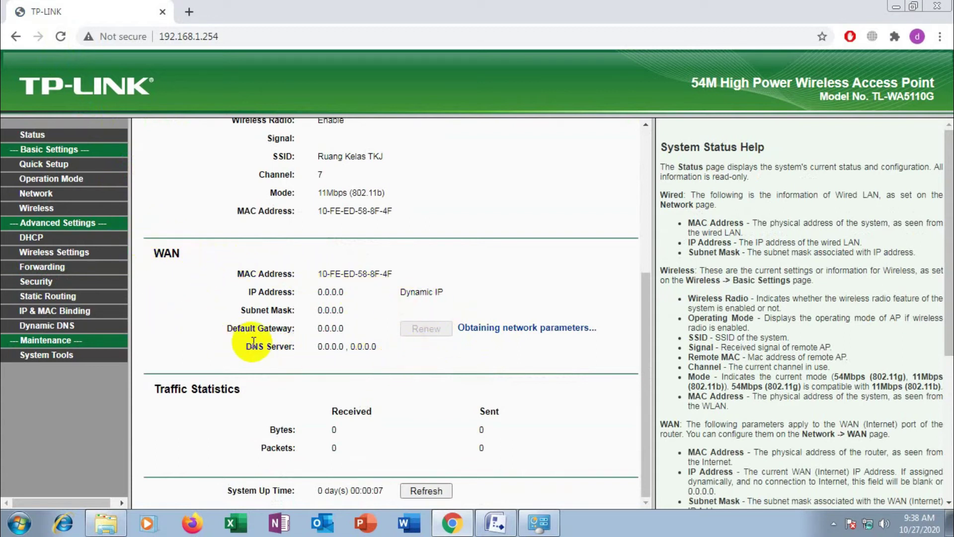
pyautogui.click(425, 490)
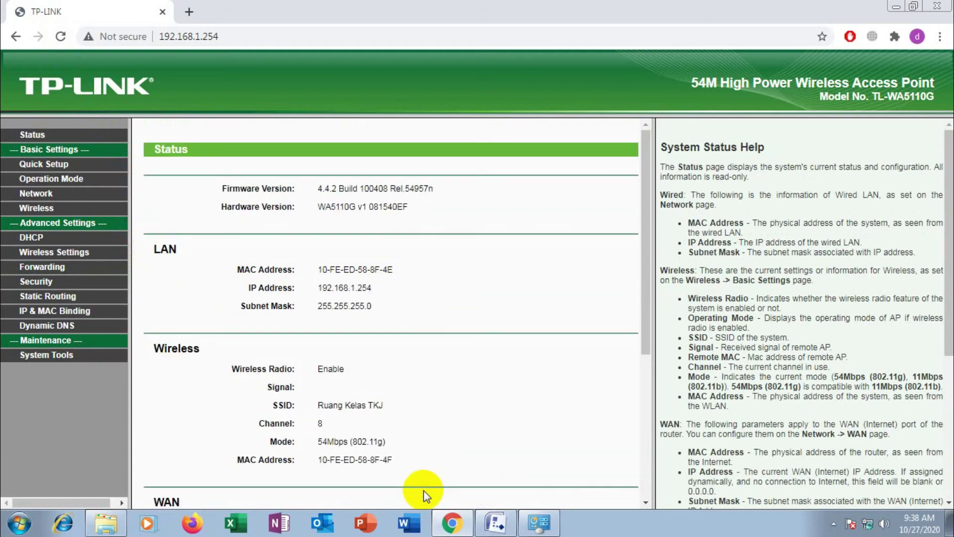
pyautogui.click(426, 490)
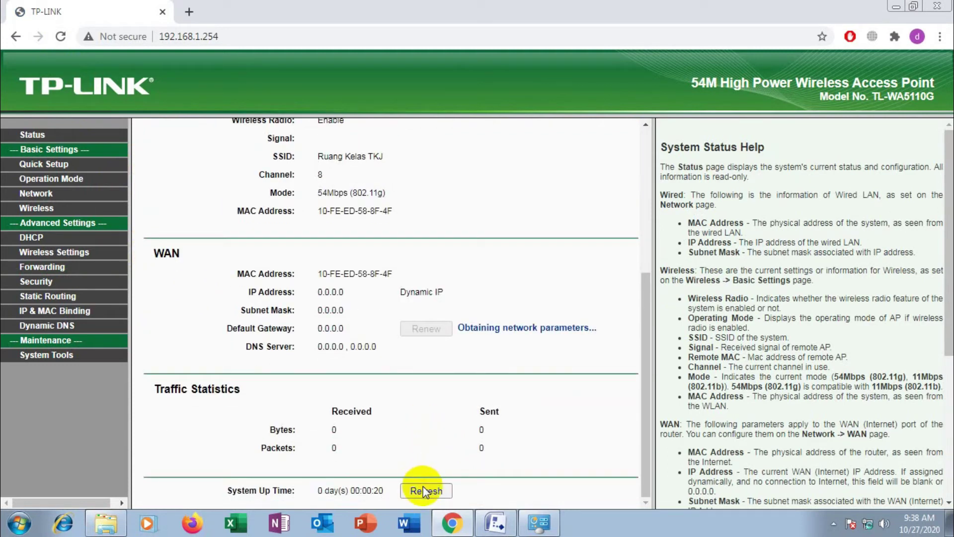
pyautogui.scroll(-5, 423, 442)
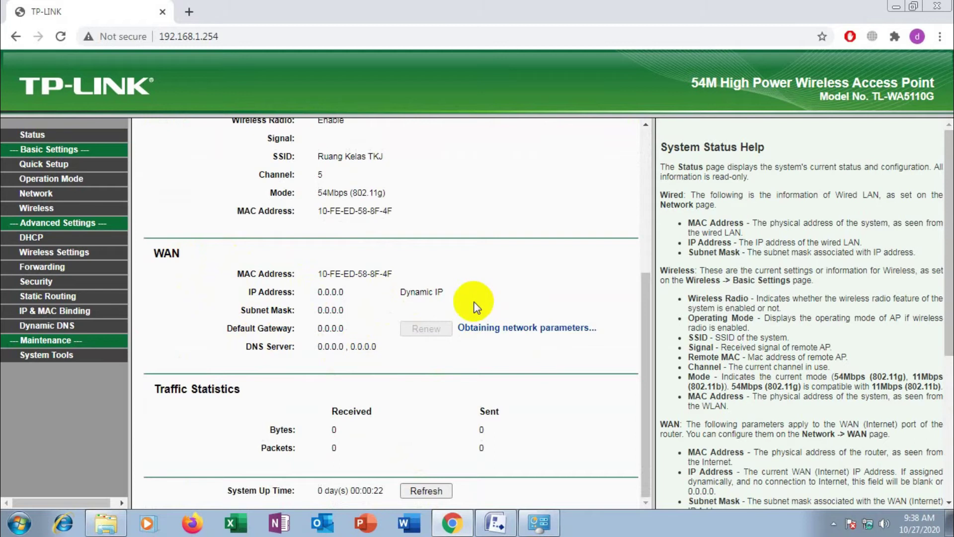
pyautogui.click(33, 199)
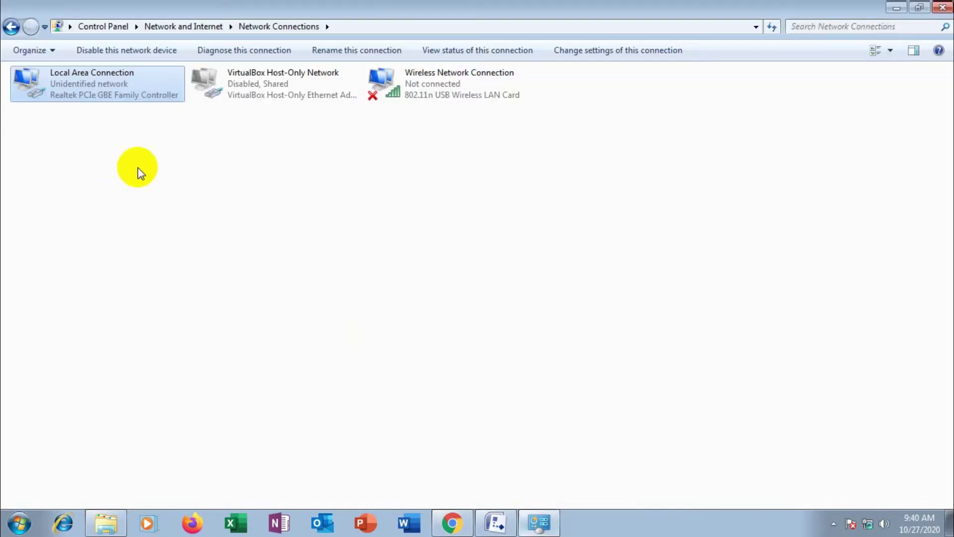
# Set the Local Area Connection's IPv4 to obtain the IP address and DNS server automatically
pyautogui.click(114, 93)
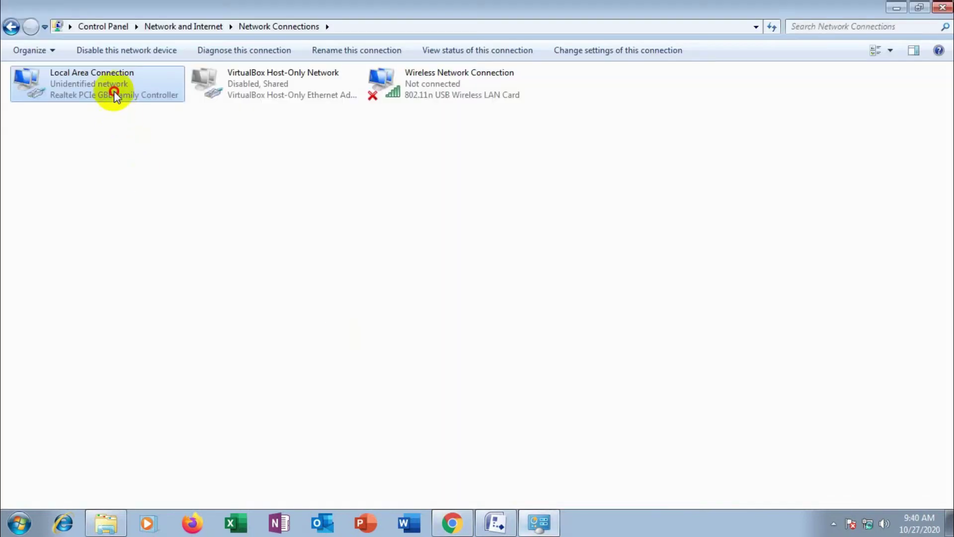
pyautogui.doubleClick(114, 94)
pyautogui.click(394, 377)
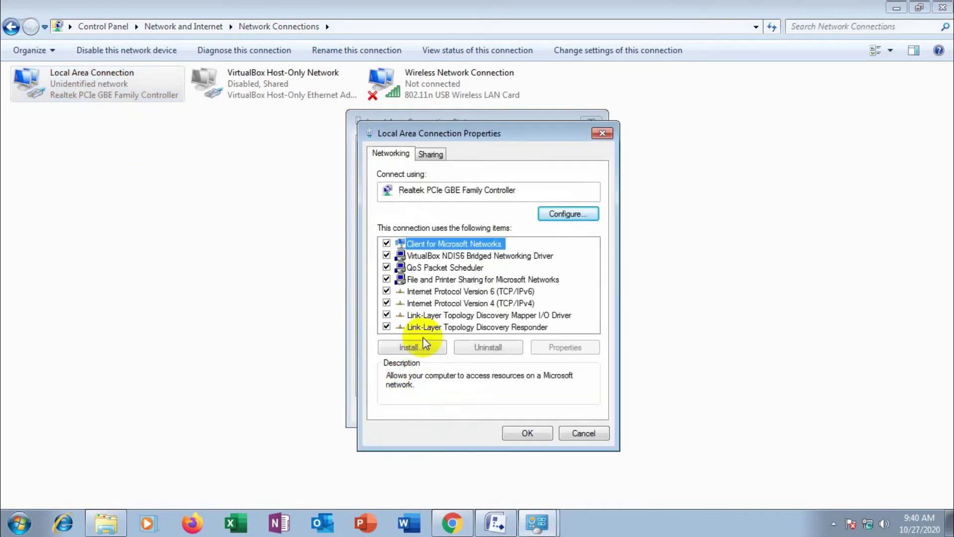
pyautogui.click(459, 301)
pyautogui.click(547, 347)
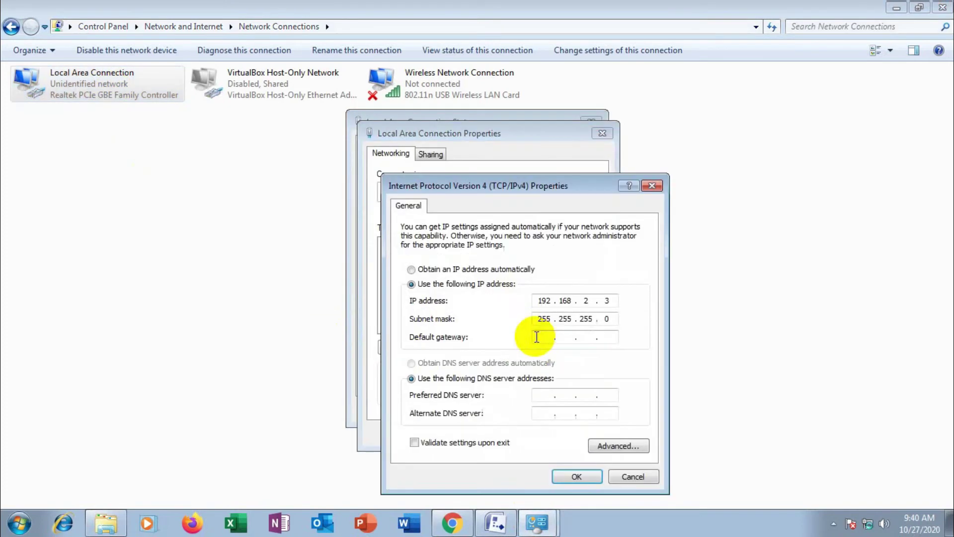
pyautogui.click(478, 271)
pyautogui.click(454, 364)
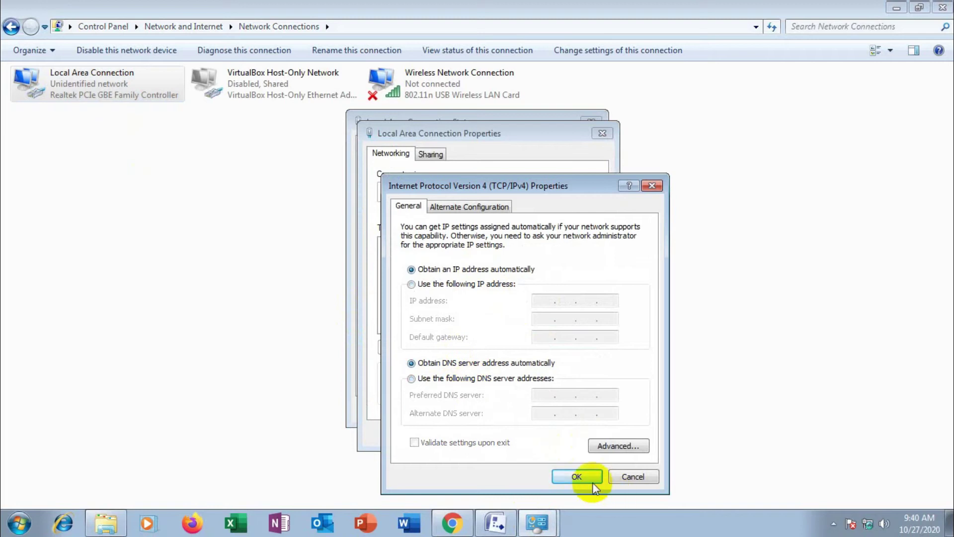
pyautogui.click(593, 482)
pyautogui.click(528, 432)
pyautogui.click(562, 407)
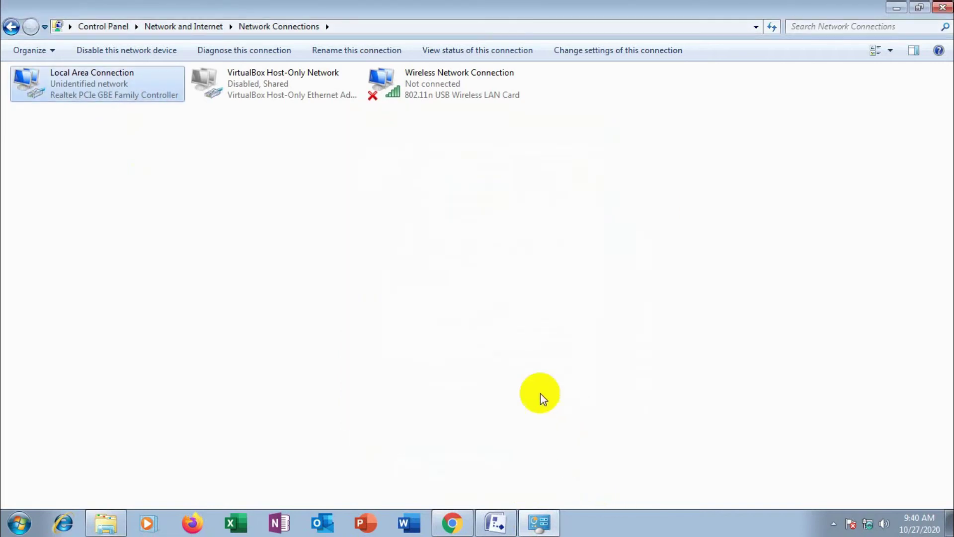
# Check the connection details to confirm the DHCP-leased address 192.168.2.100
pyautogui.rightClick(261, 273)
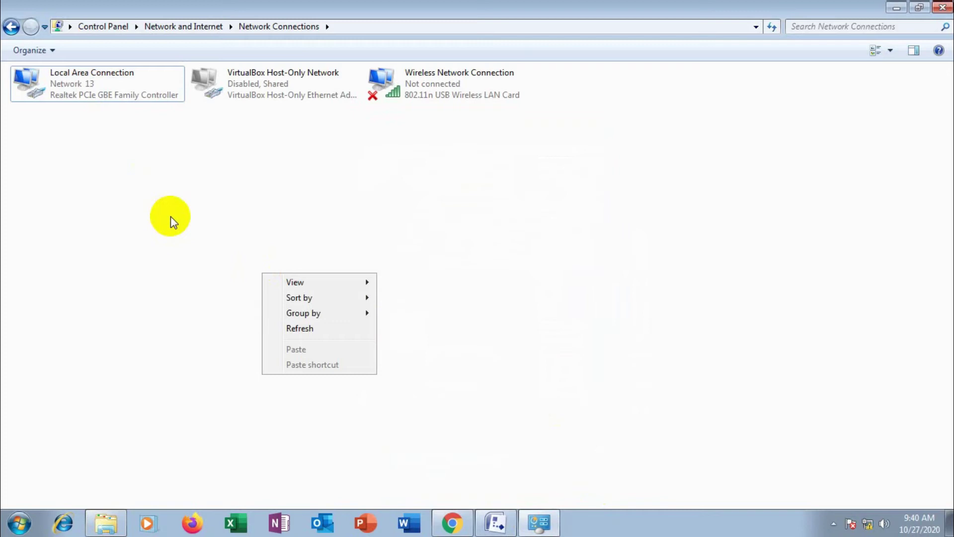
pyautogui.click(233, 195)
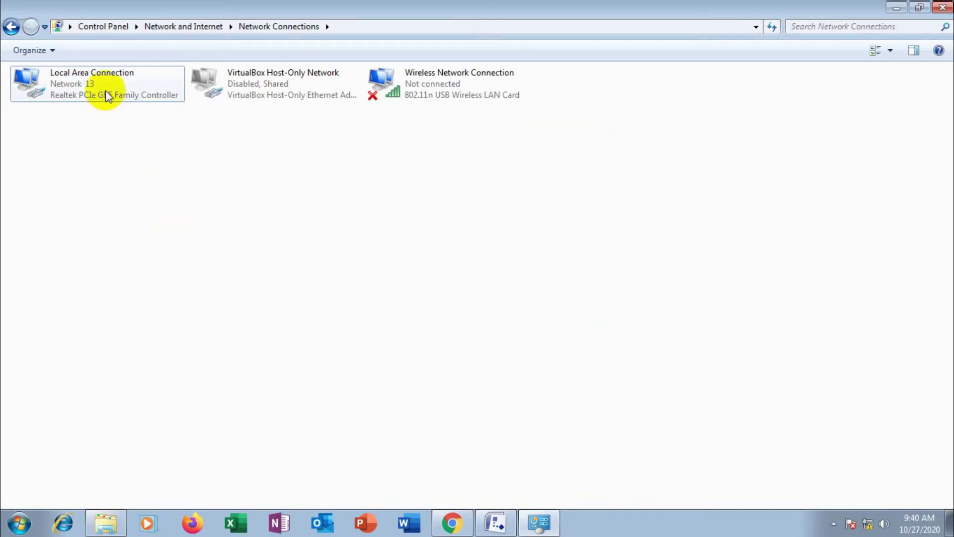
pyautogui.doubleClick(107, 95)
pyautogui.click(414, 251)
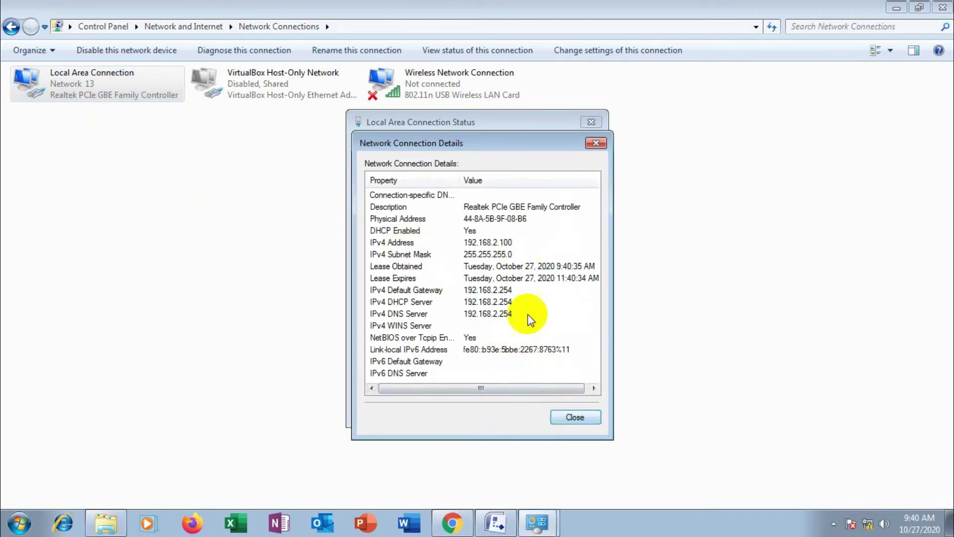
pyautogui.click(575, 417)
pyautogui.click(576, 404)
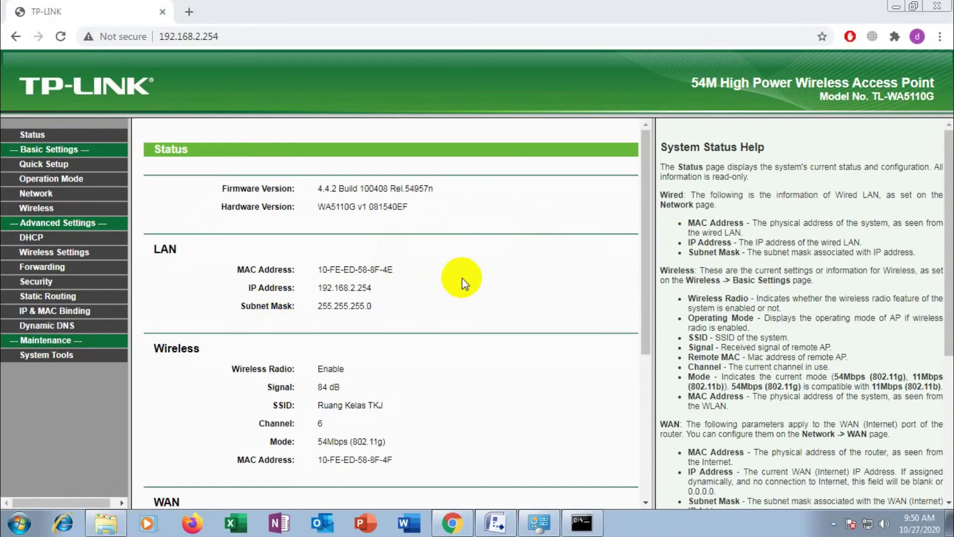
# Check the WAN section shows dynamic IP 11.11.11.254, then view Operation Mode set to AP Client Router
pyautogui.moveTo(643, 307); pyautogui.dragTo(618, 334)
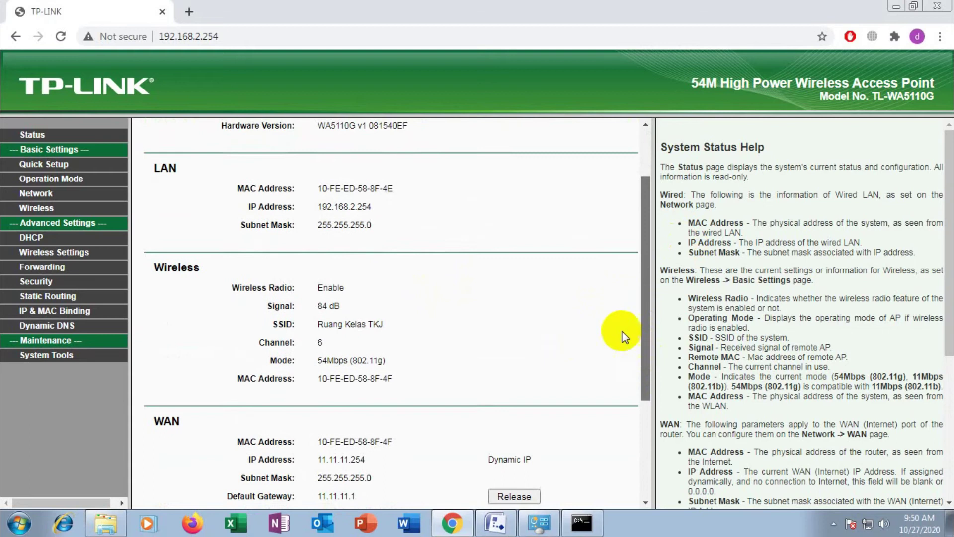
pyautogui.click(60, 180)
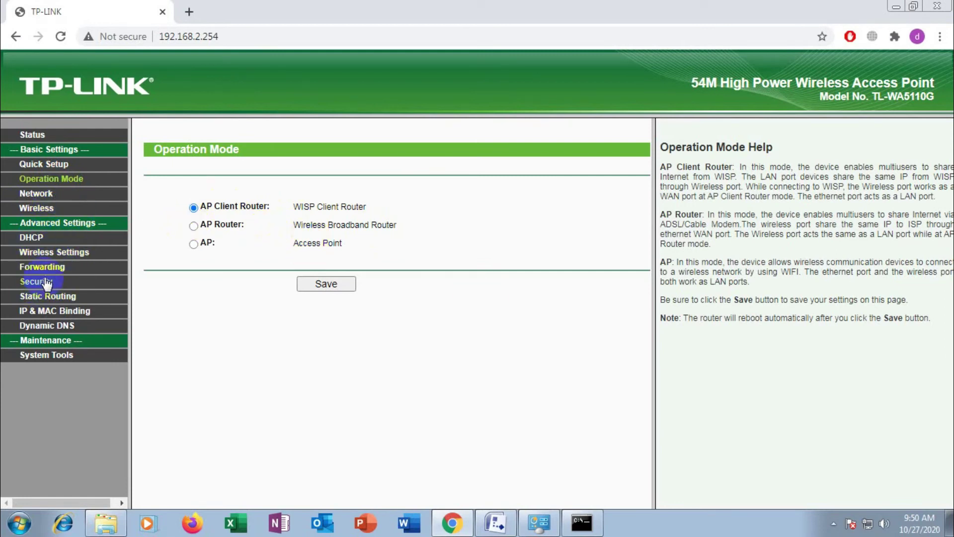
# Review the LAN page, then view DHCP Settings: server enabled, pool 192.168.2.100–192.168.2.199
pyautogui.click(45, 195)
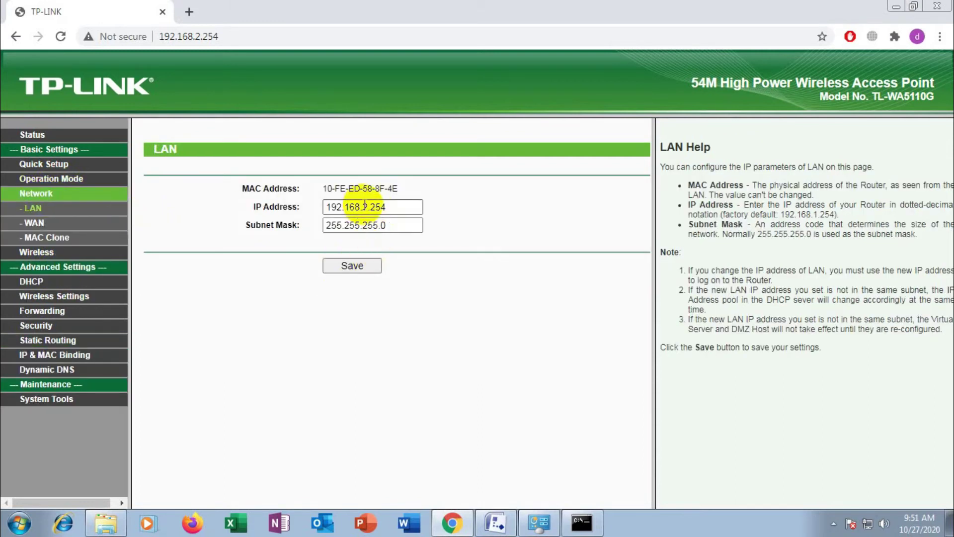
pyautogui.click(53, 326)
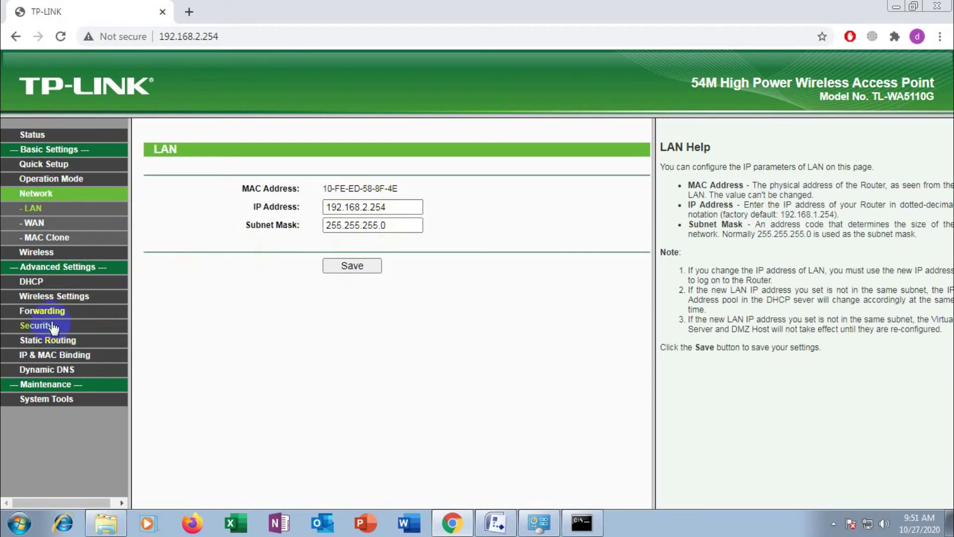
pyautogui.click(34, 282)
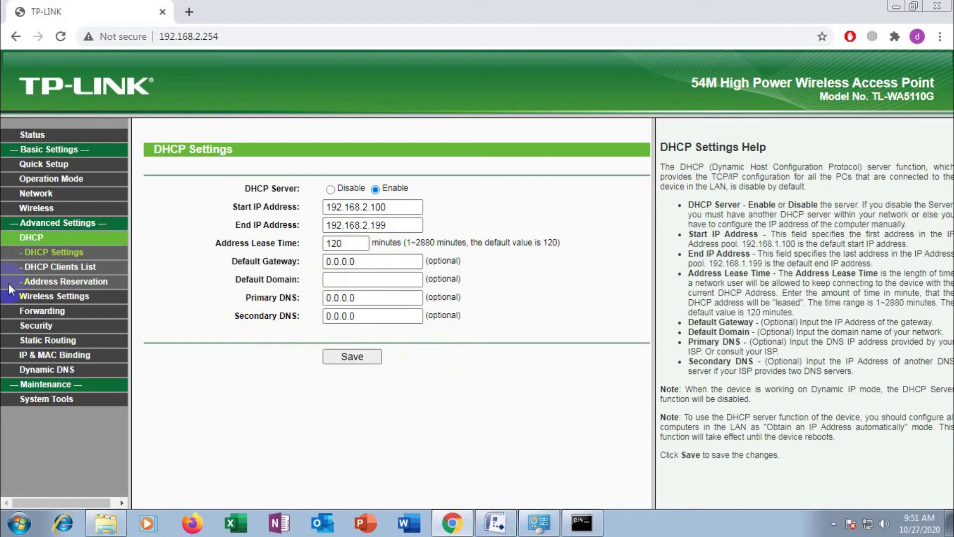
# Stop the 8.8.8.8 ping and run ipconfig, showing 192.168.2.100 with gateway 192.168.2.254
pyautogui.click(585, 522)
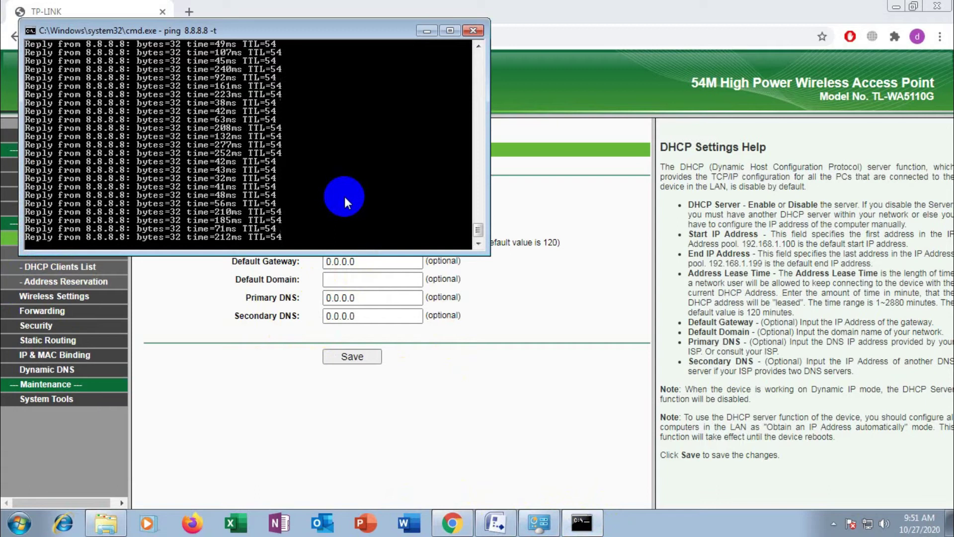
pyautogui.hotkey('ctrl', 'c')
pyautogui.write('ipconfig')
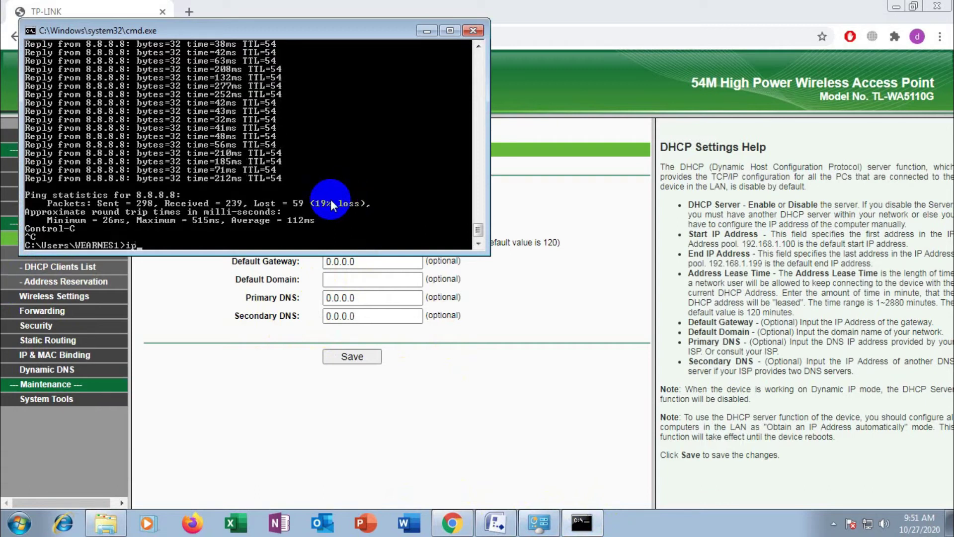
pyautogui.press('Return')
pyautogui.scroll(2, 402, 189)
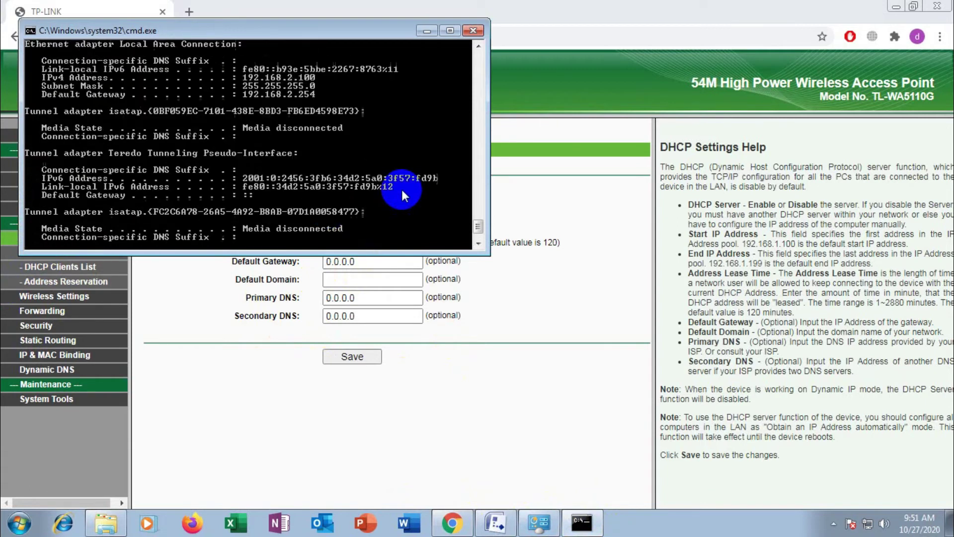
pyautogui.moveTo(330, 37); pyautogui.dragTo(409, 251)
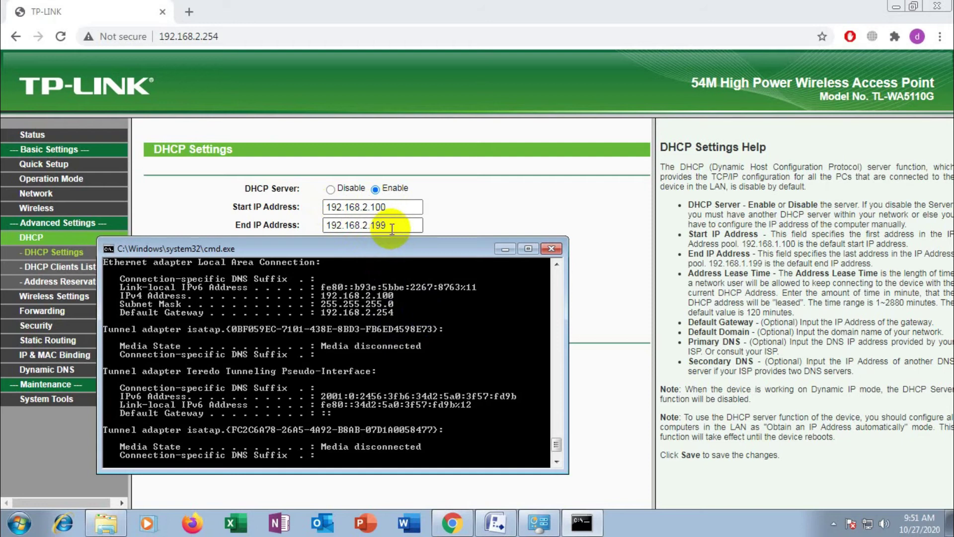
pyautogui.scroll(2, 472, 326)
pyautogui.scroll(-2, 470, 324)
# Close Command Prompt and view the router Status: WAN Dynamic IP 11.11.11.254, gateway 11.11.11.1
pyautogui.click(550, 249)
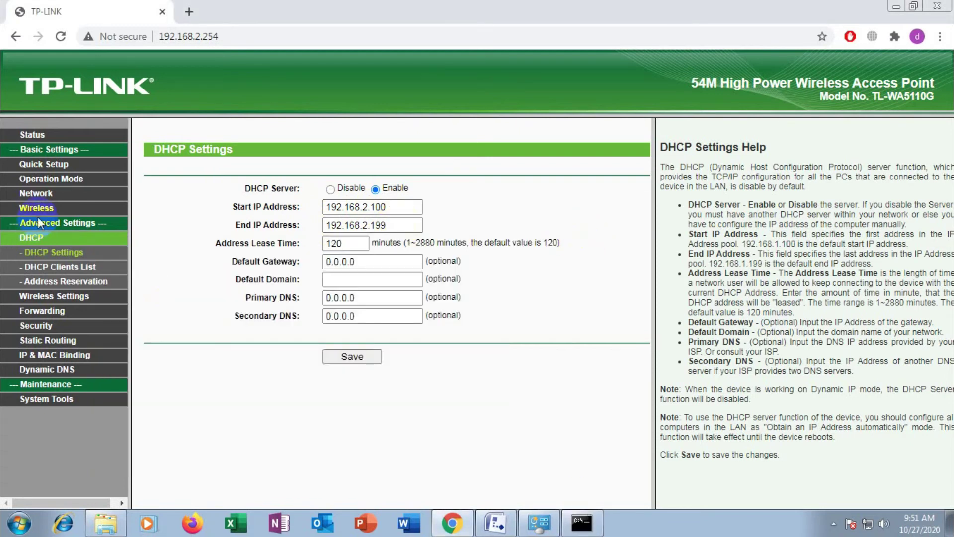
pyautogui.click(39, 135)
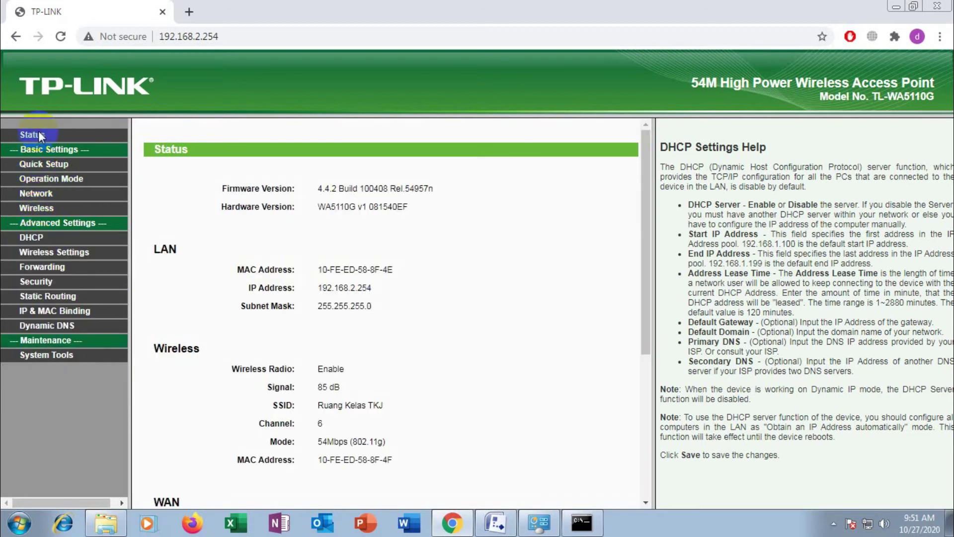
pyautogui.scroll(-4, 266, 287)
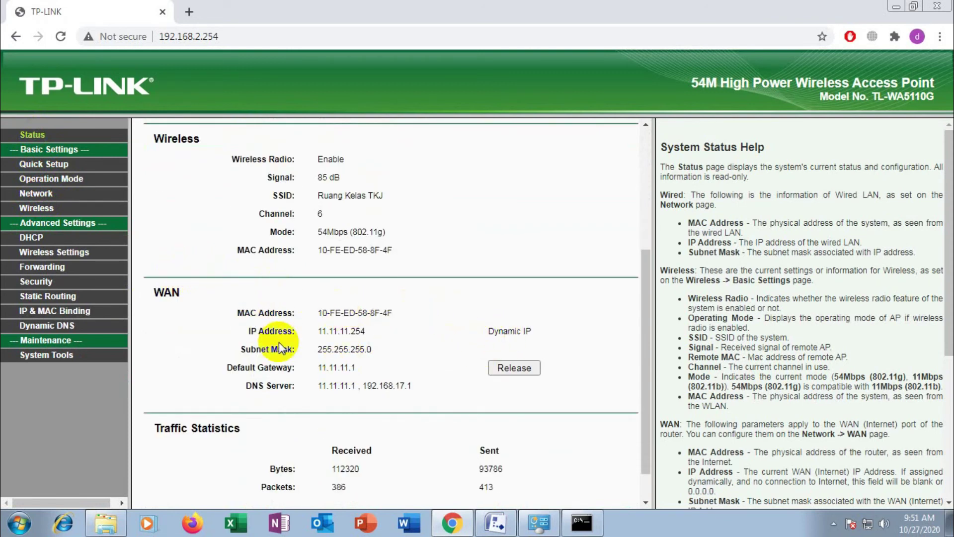
pyautogui.click(66, 185)
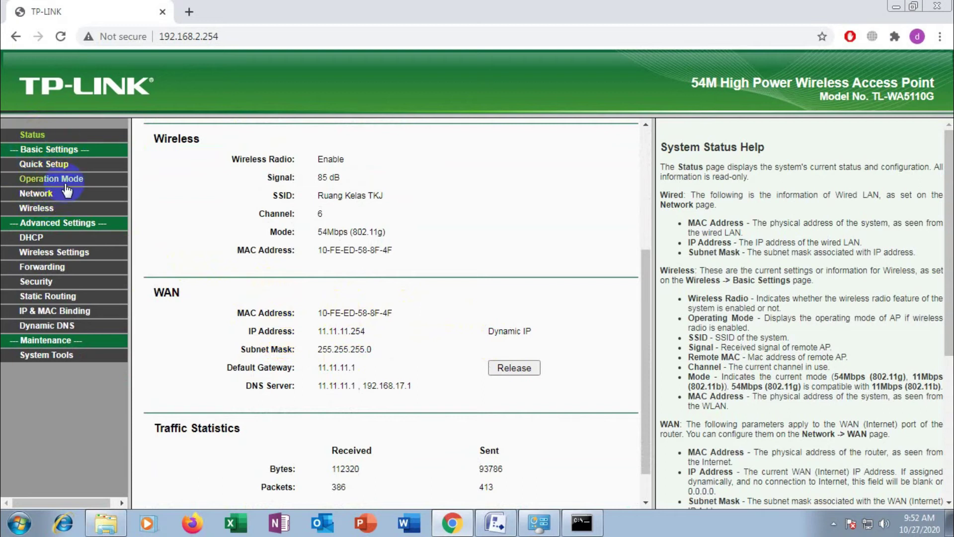
# Run Quick Setup with AP Client Router up to the WAN type step with Dynamic IP, then show Visio
pyautogui.click(54, 164)
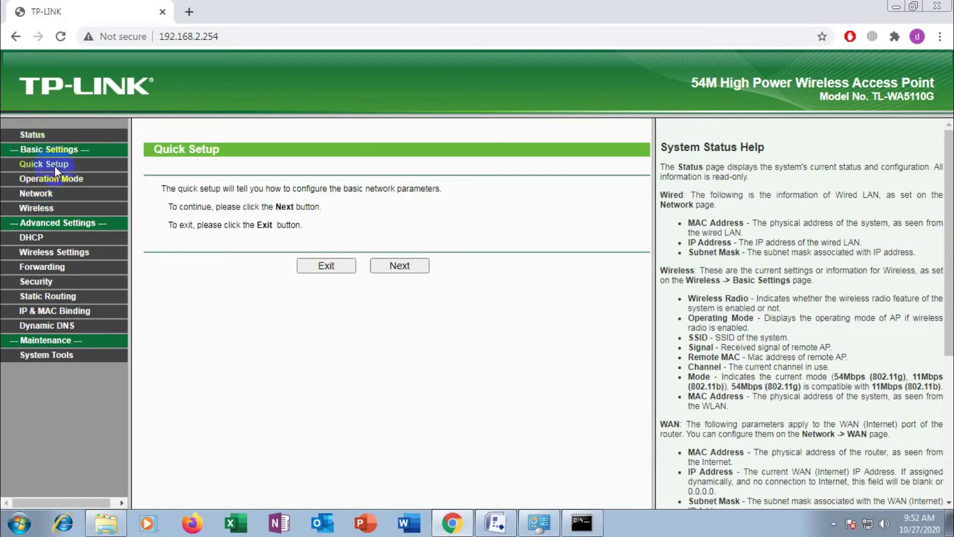
pyautogui.click(400, 267)
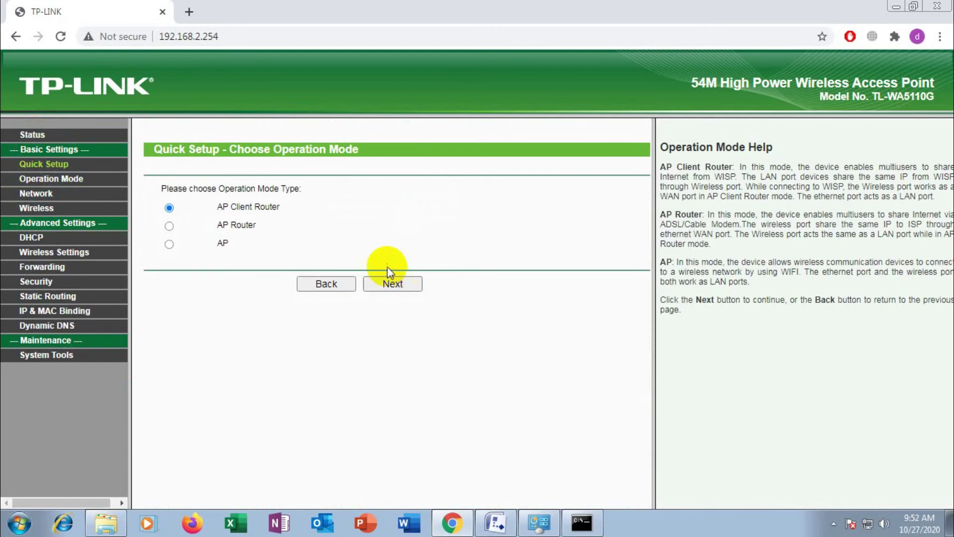
pyautogui.click(404, 281)
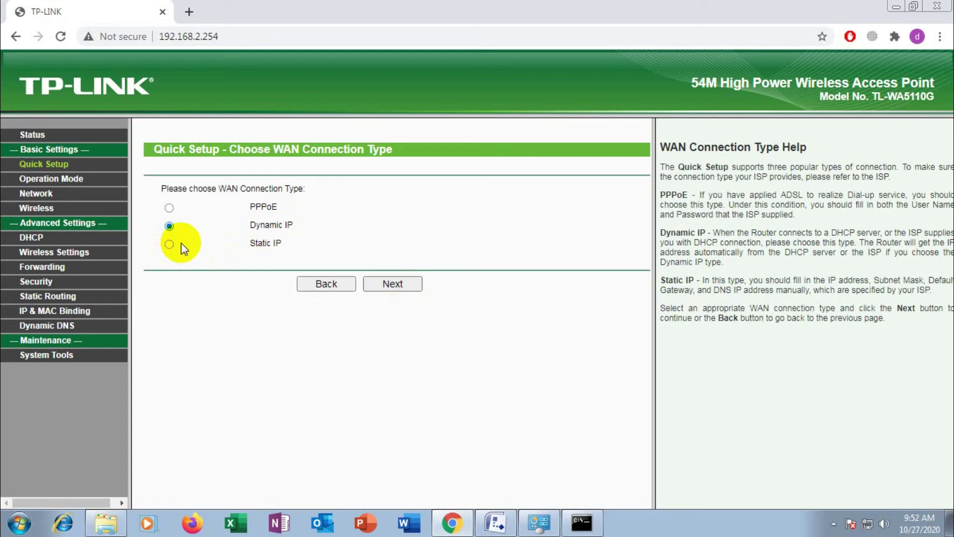
pyautogui.click(496, 522)
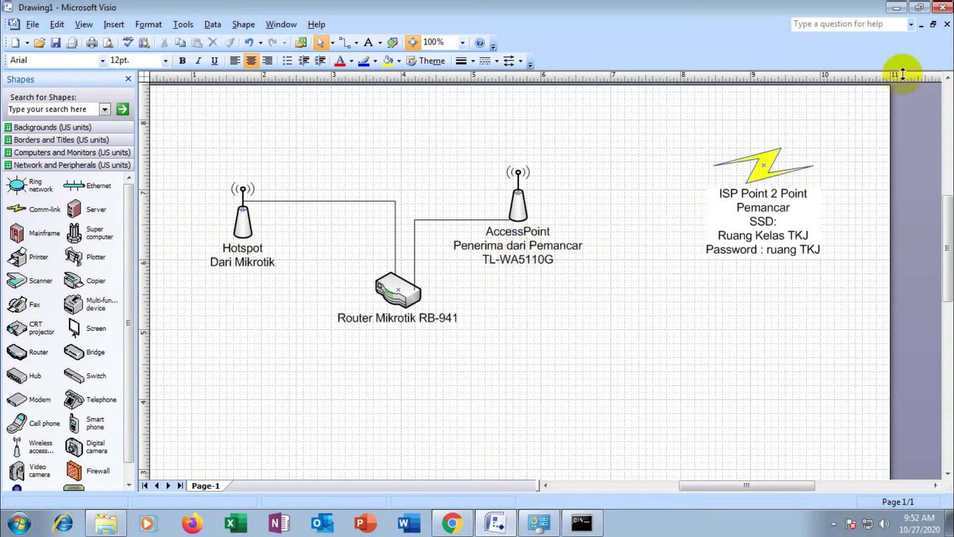
# Bring Chrome's TP-LINK Quick Setup page, still on Dynamic IP, back in front of Visio
pyautogui.click(893, 7)
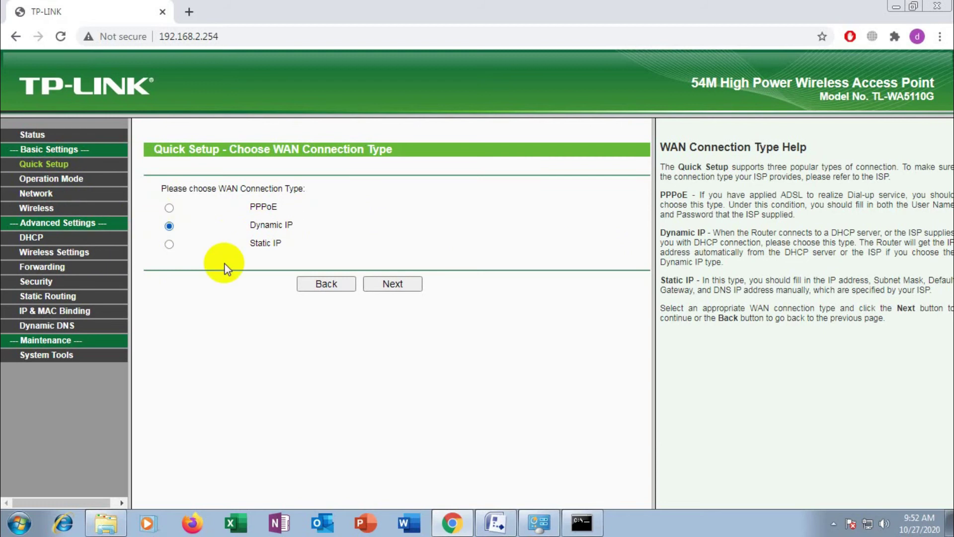
# On the Status page, release the WAN IP to 0.0.0.0, renew it, then bring up Command Prompt
pyautogui.click(58, 156)
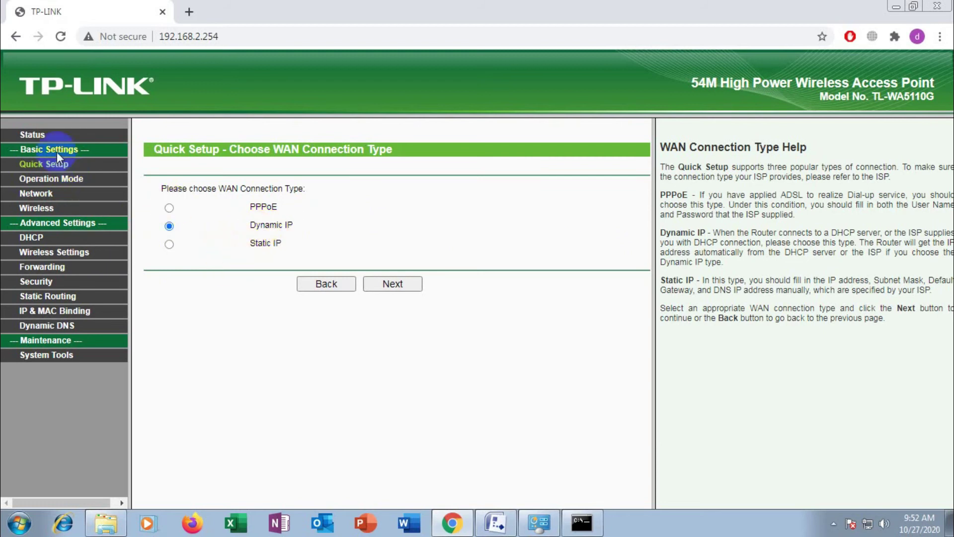
pyautogui.click(31, 138)
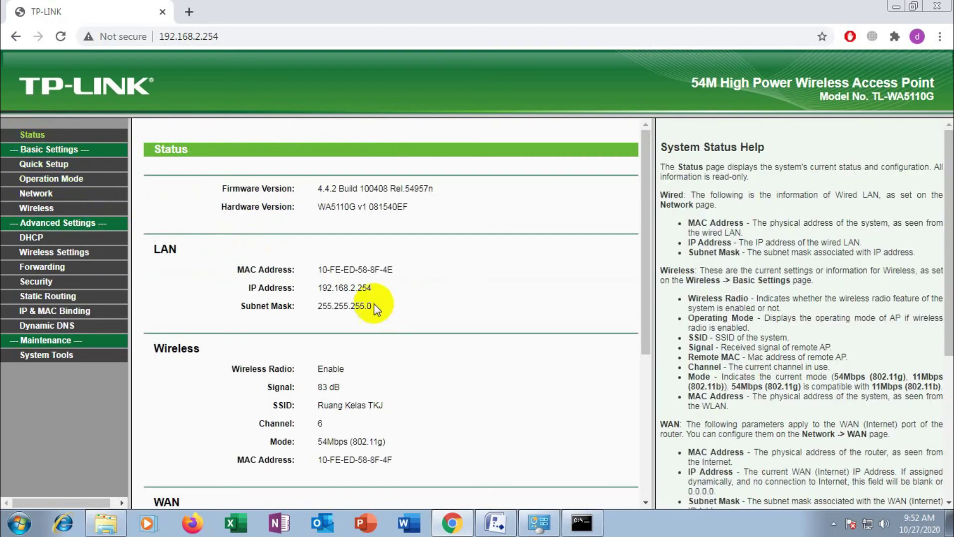
pyautogui.scroll(-3, 374, 294)
pyautogui.scroll(-1, 377, 292)
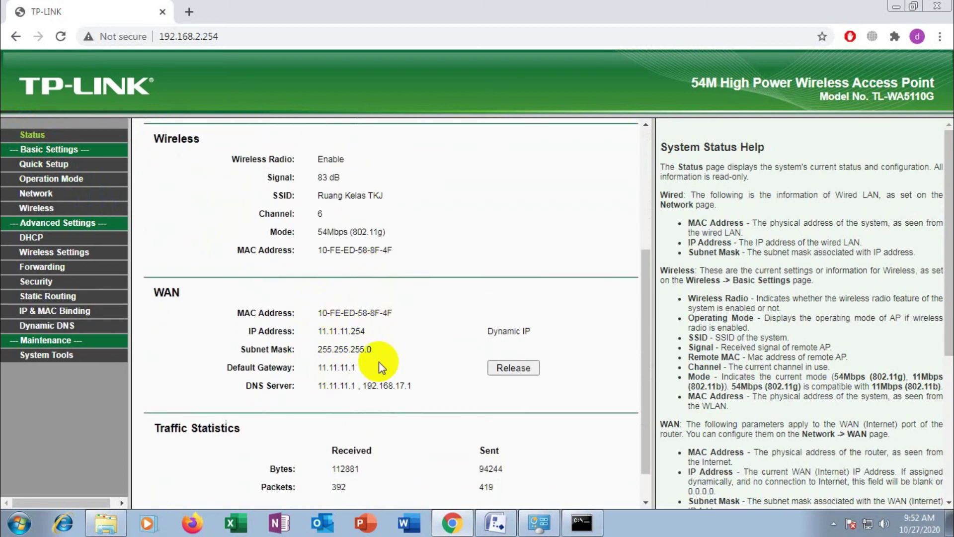
pyautogui.scroll(-2, 389, 386)
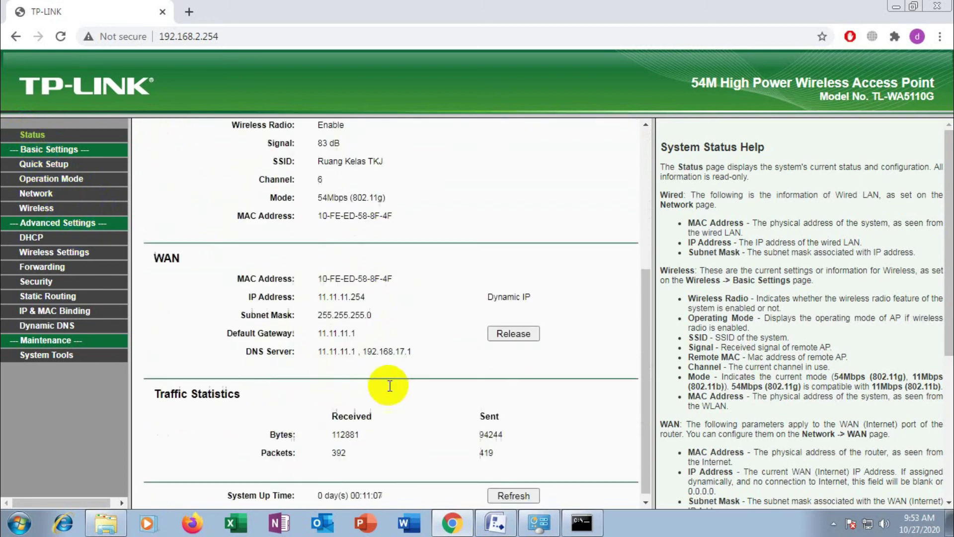
pyautogui.click(512, 327)
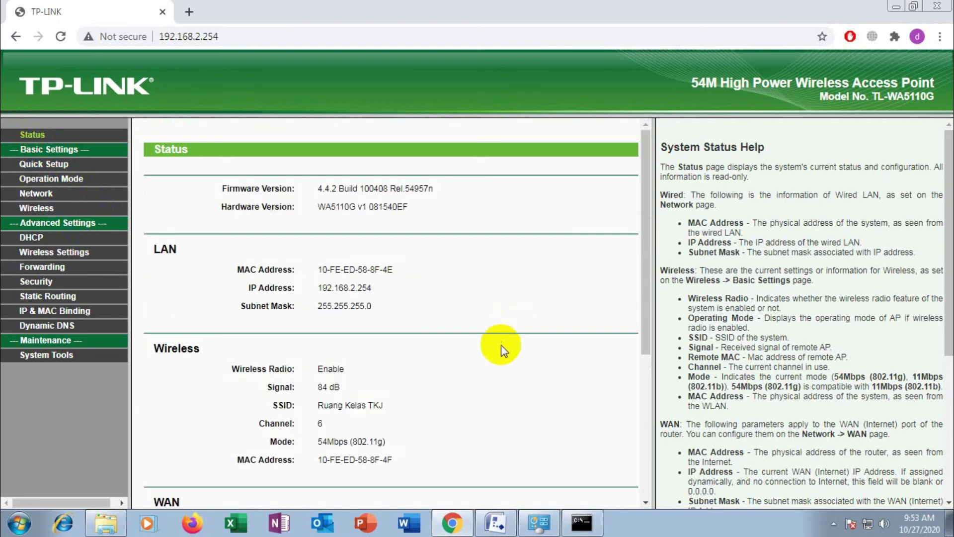
pyautogui.scroll(-5, 493, 365)
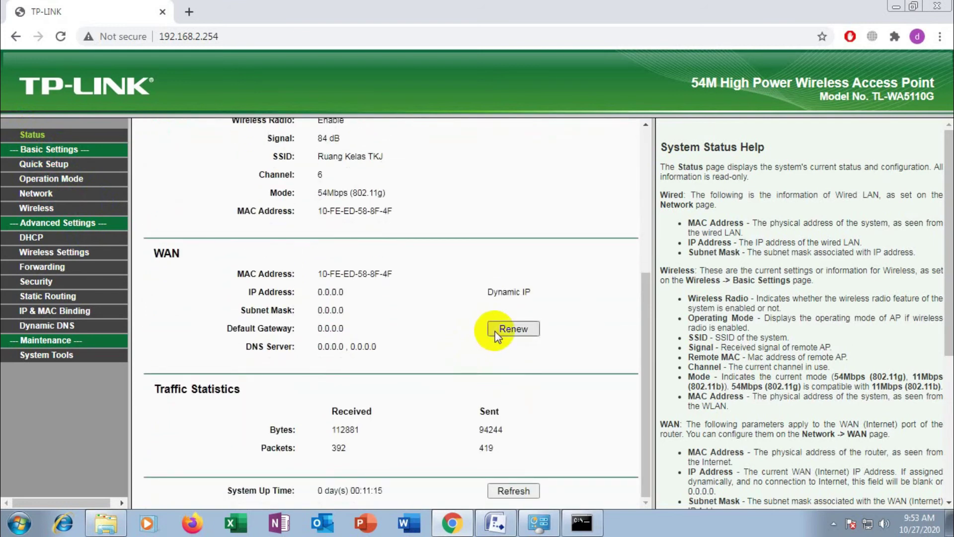
pyautogui.click(512, 328)
pyautogui.scroll(-3, 499, 339)
pyautogui.scroll(-2, 498, 338)
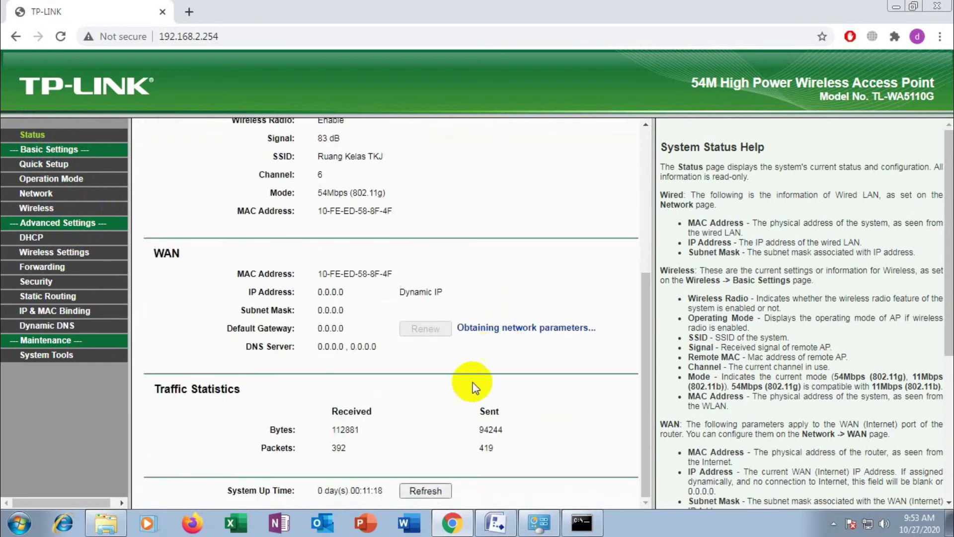
pyautogui.click(594, 521)
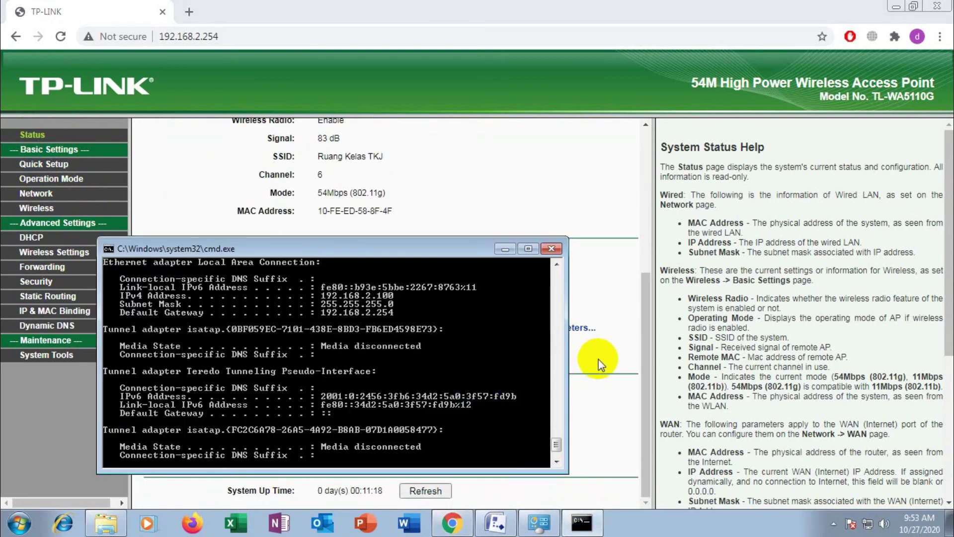
# Refresh the Status page until the WAN shows 11.11.11.254 with gateway 11.11.11.1
pyautogui.click(600, 355)
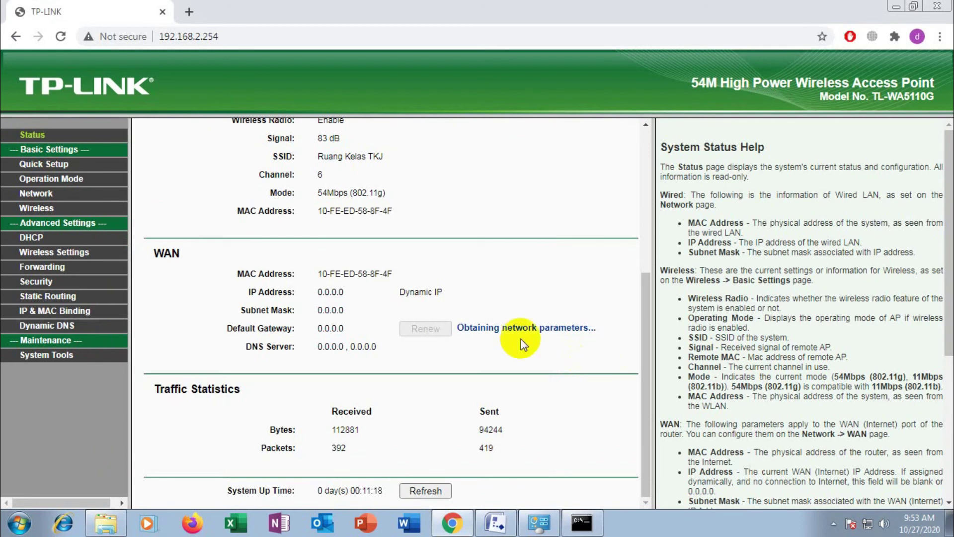
pyautogui.click(426, 492)
pyautogui.scroll(-4, 431, 424)
pyautogui.scroll(-1, 430, 447)
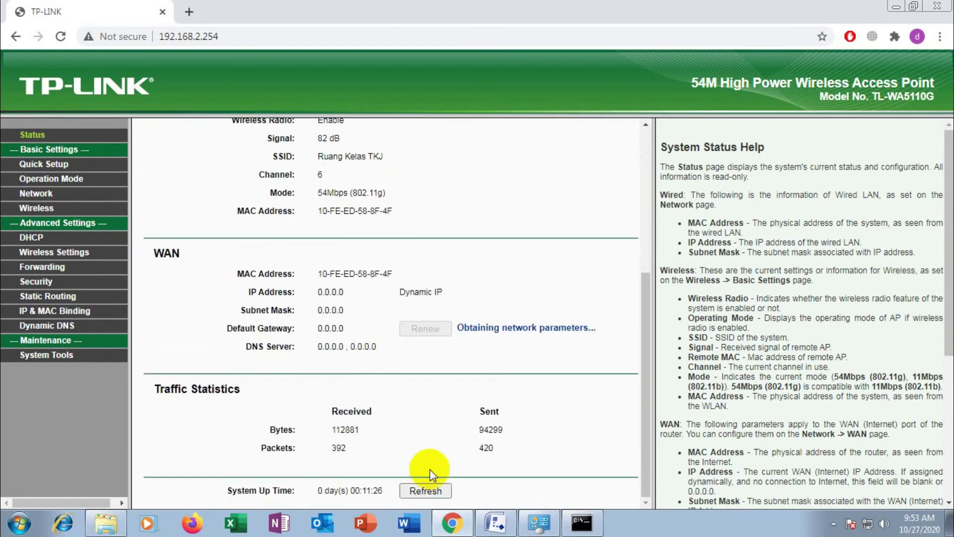
pyautogui.click(426, 487)
pyautogui.scroll(-4, 450, 431)
pyautogui.scroll(-1, 449, 430)
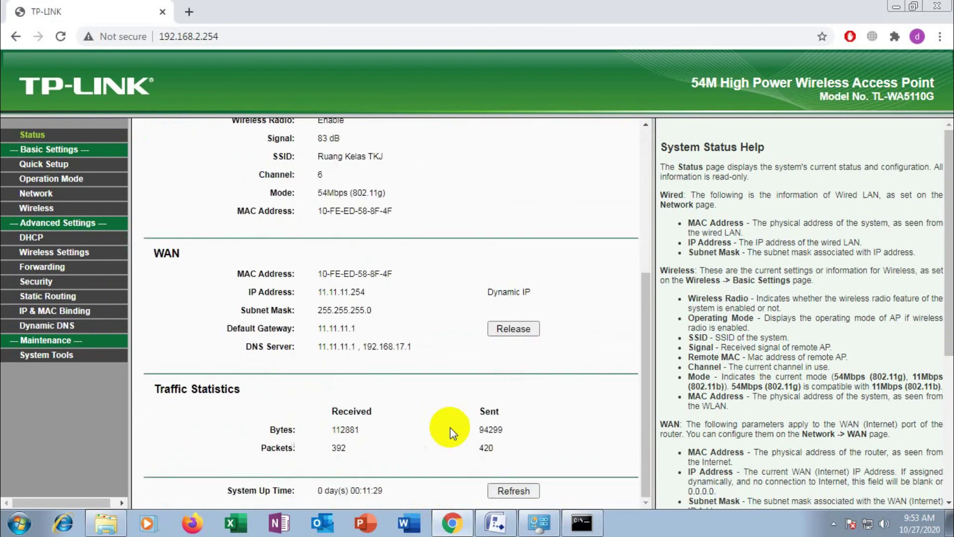
# Run 'ping 8.8.8.8 -t' in Command Prompt to confirm internet replies
pyautogui.click(582, 521)
pyautogui.write('ping 8.8.8.8 -t')
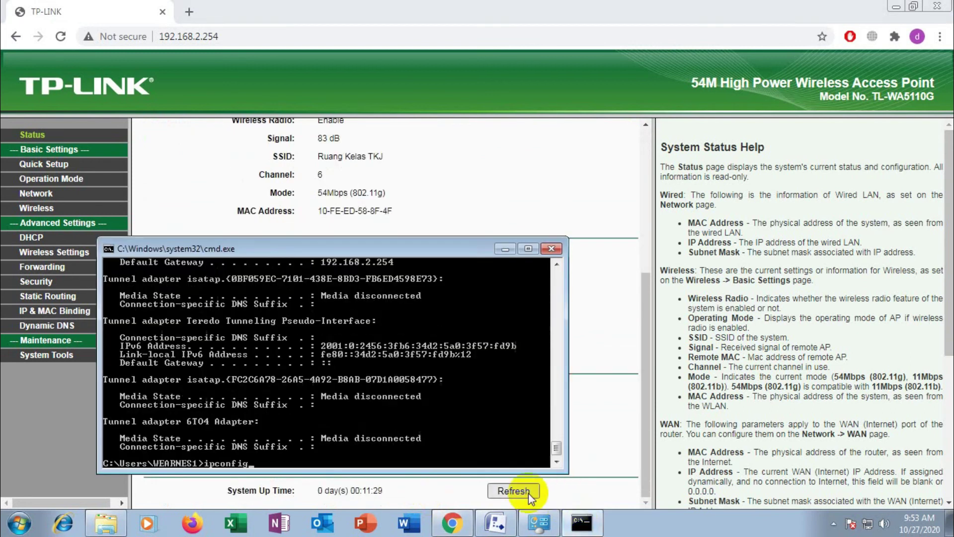
pyautogui.press('Return')
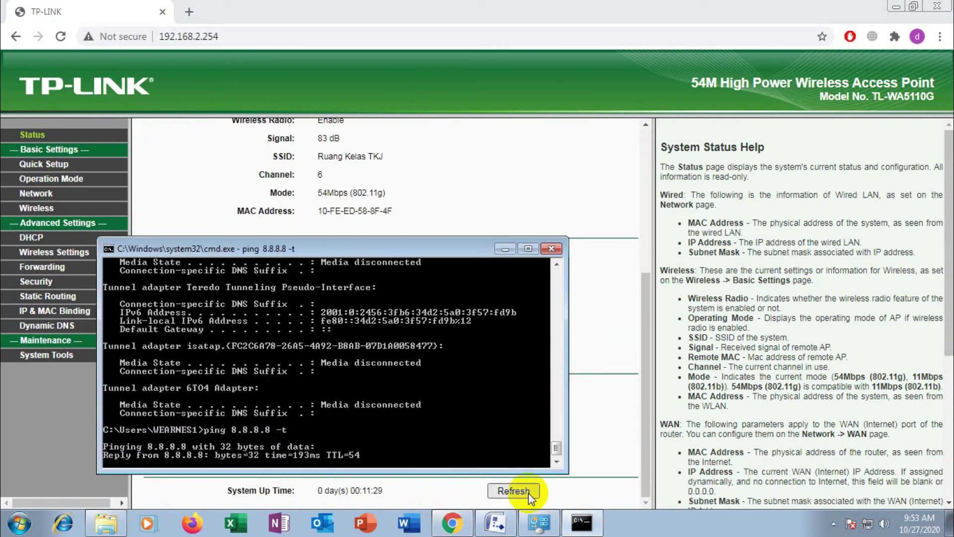
pyautogui.click(592, 347)
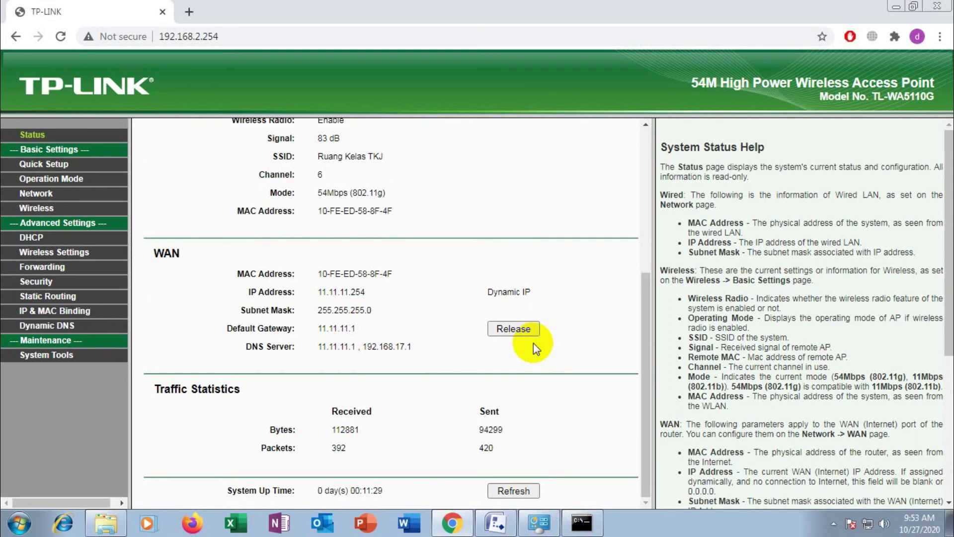
# Show the Visio diagram with the Mikrotik hotspot, RB-941 router and TL-WA5110G access point
pyautogui.click(497, 521)
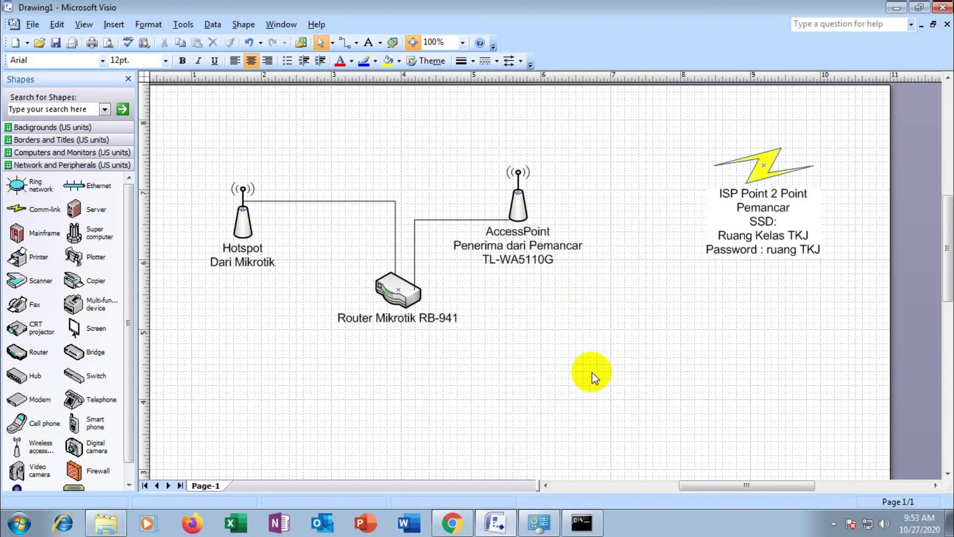
# Bring Chrome forward and confirm the Status page shows WAN IP 11.11.11.254 and LAN 192.168.2.254
pyautogui.click(451, 520)
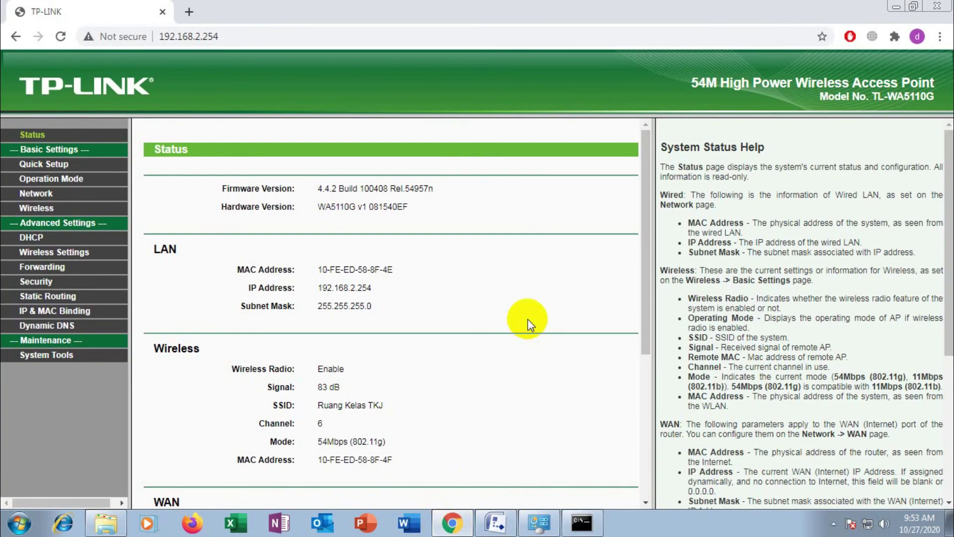
pyautogui.scroll(-5, 528, 319)
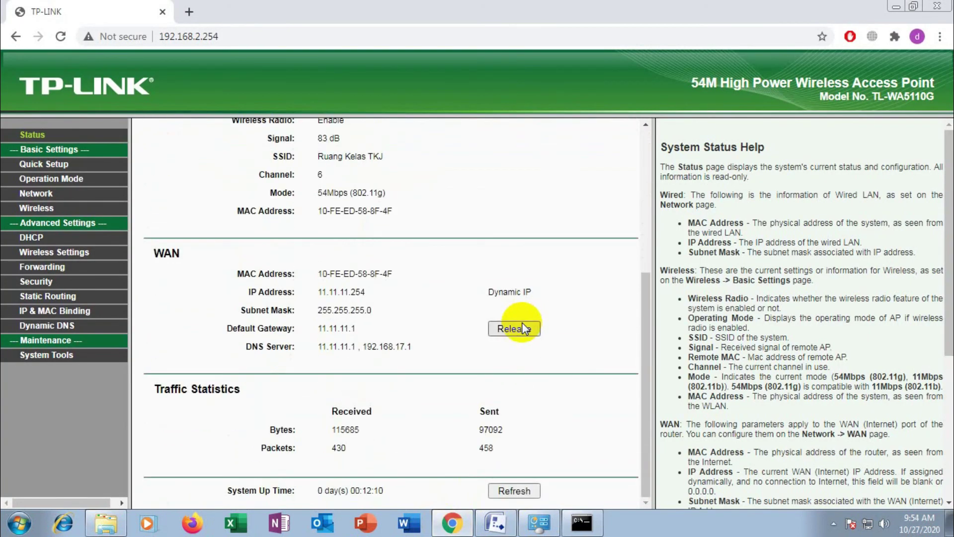
pyautogui.scroll(4, 523, 325)
pyautogui.scroll(-1, 522, 323)
pyautogui.scroll(3, 523, 323)
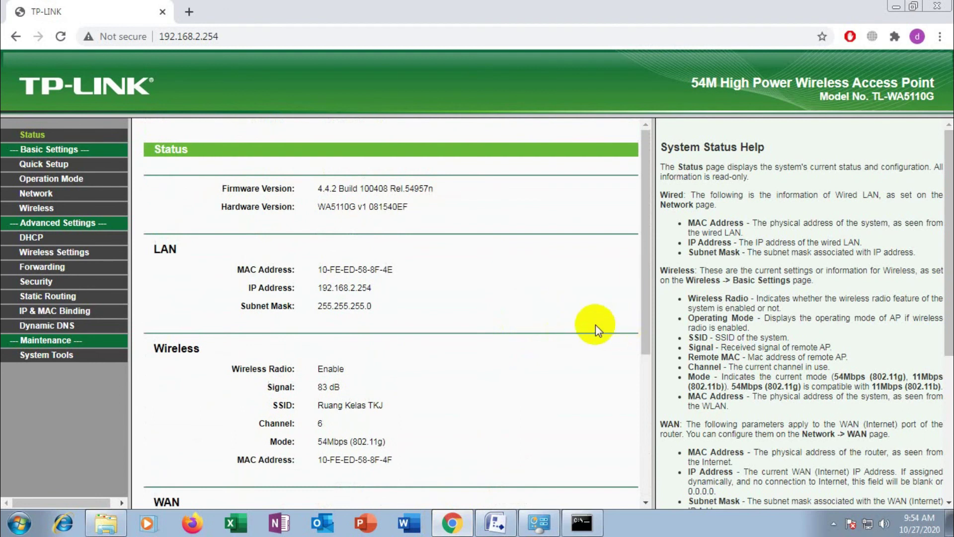
pyautogui.scroll(-4, 595, 324)
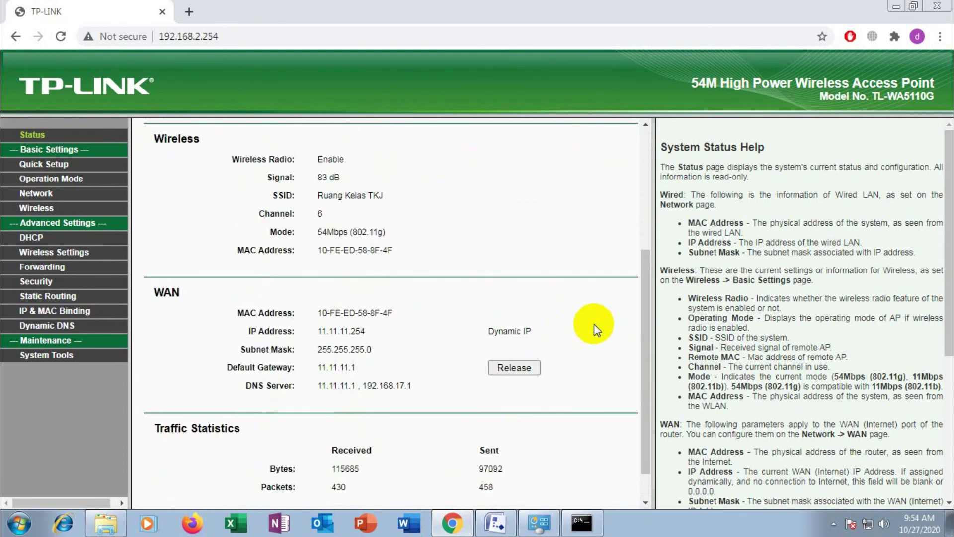
pyautogui.scroll(-1, 595, 323)
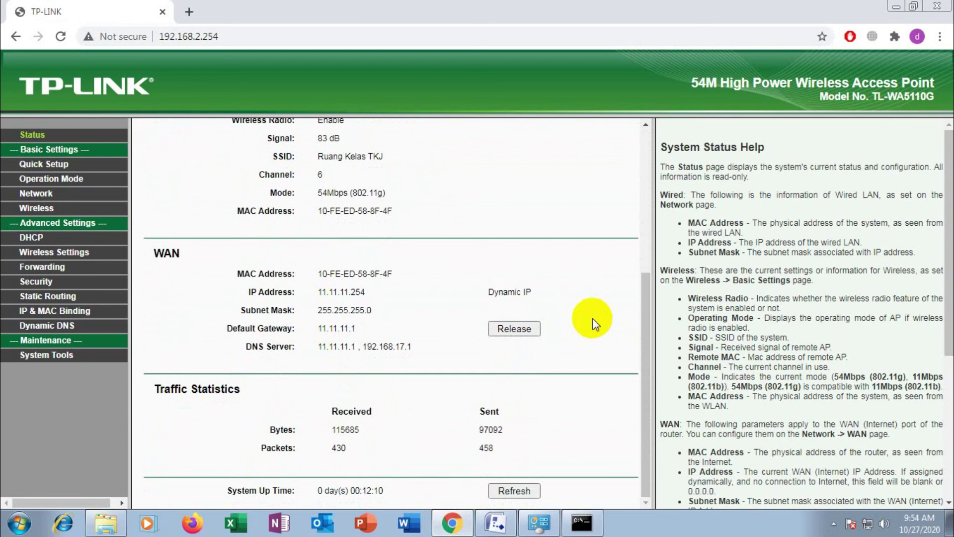
pyautogui.scroll(5, 594, 324)
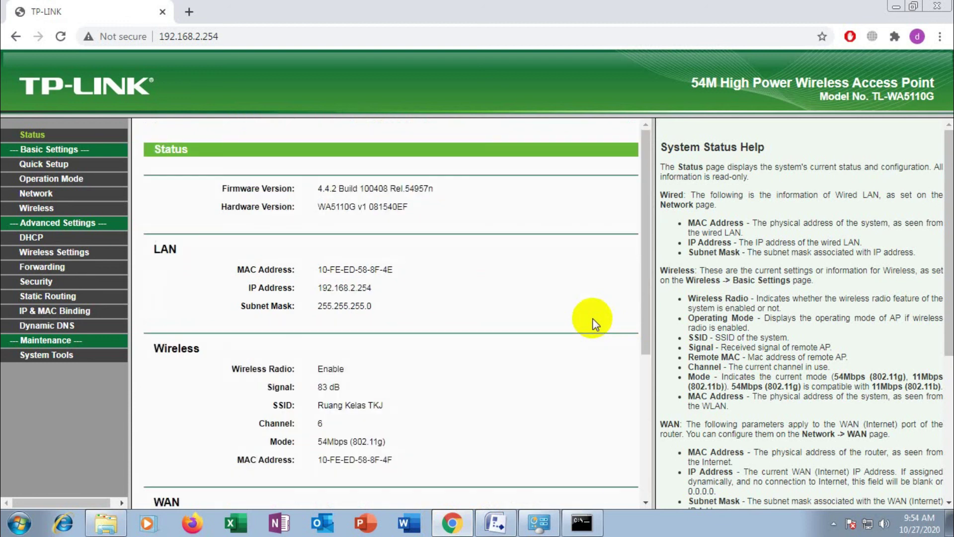